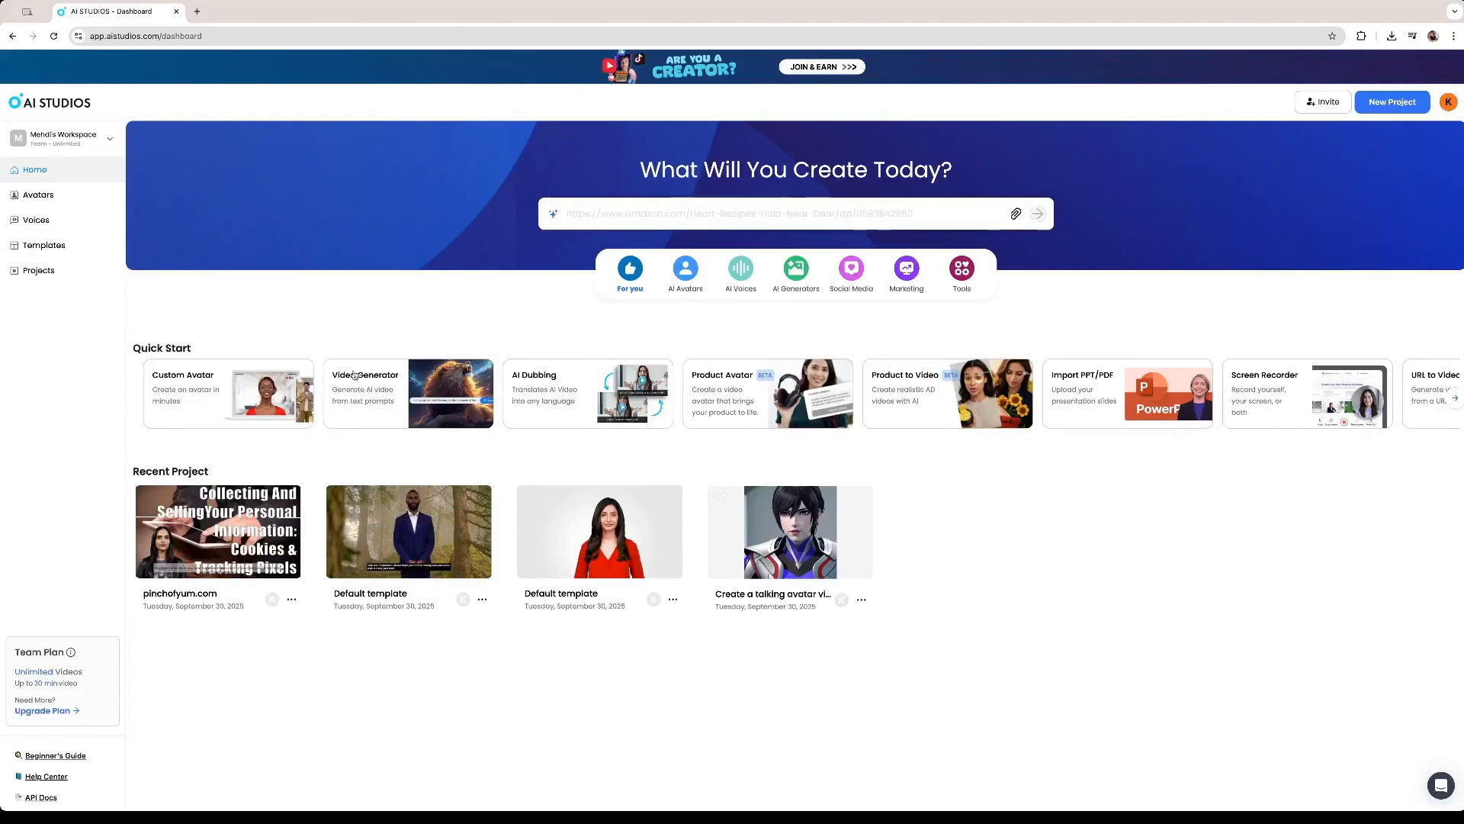
- Open the Video Generator tool that creates AI videos from text prompts
mouse_move(189, 544)
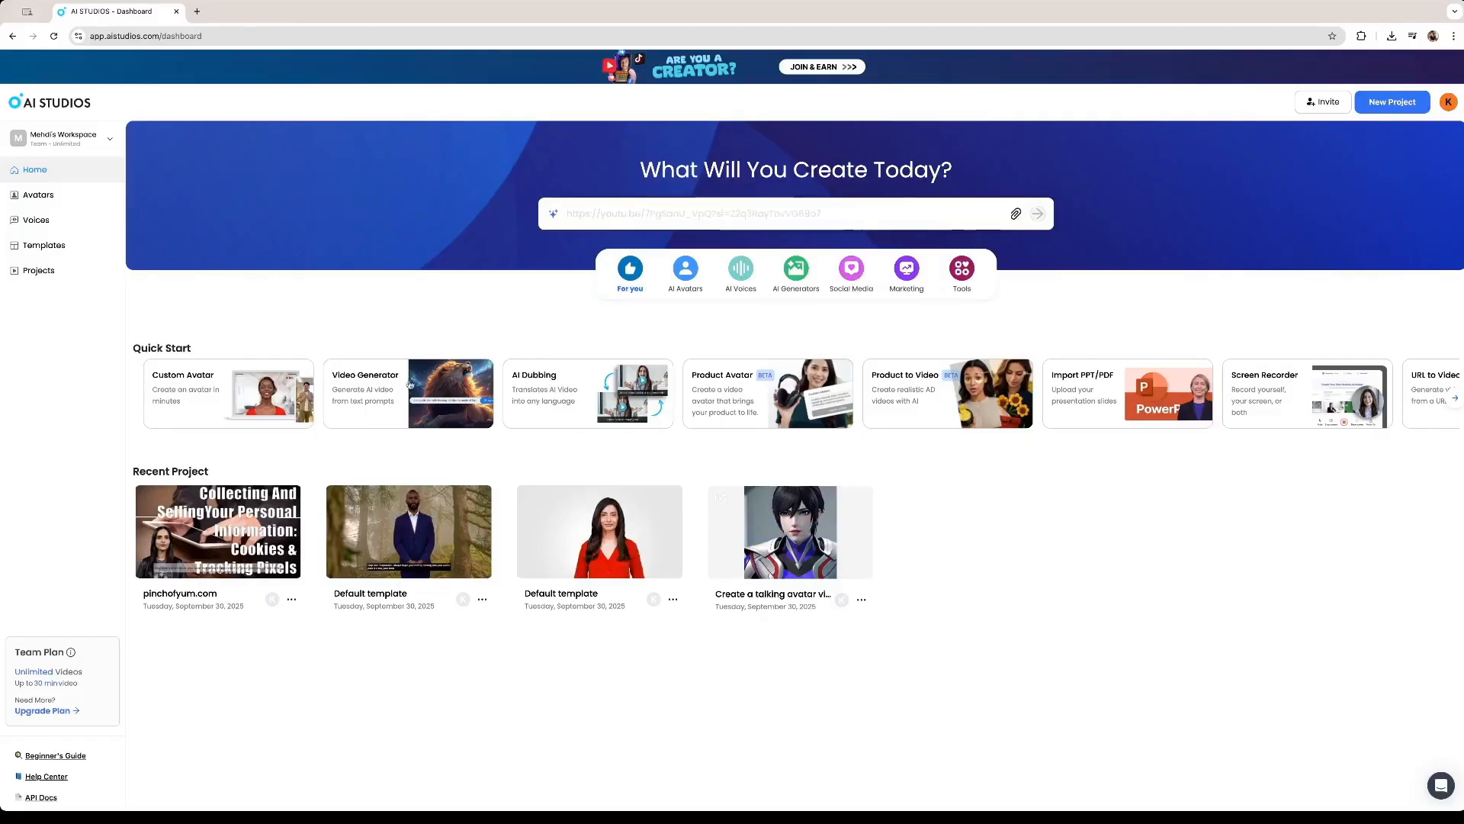
left_click(394, 403)
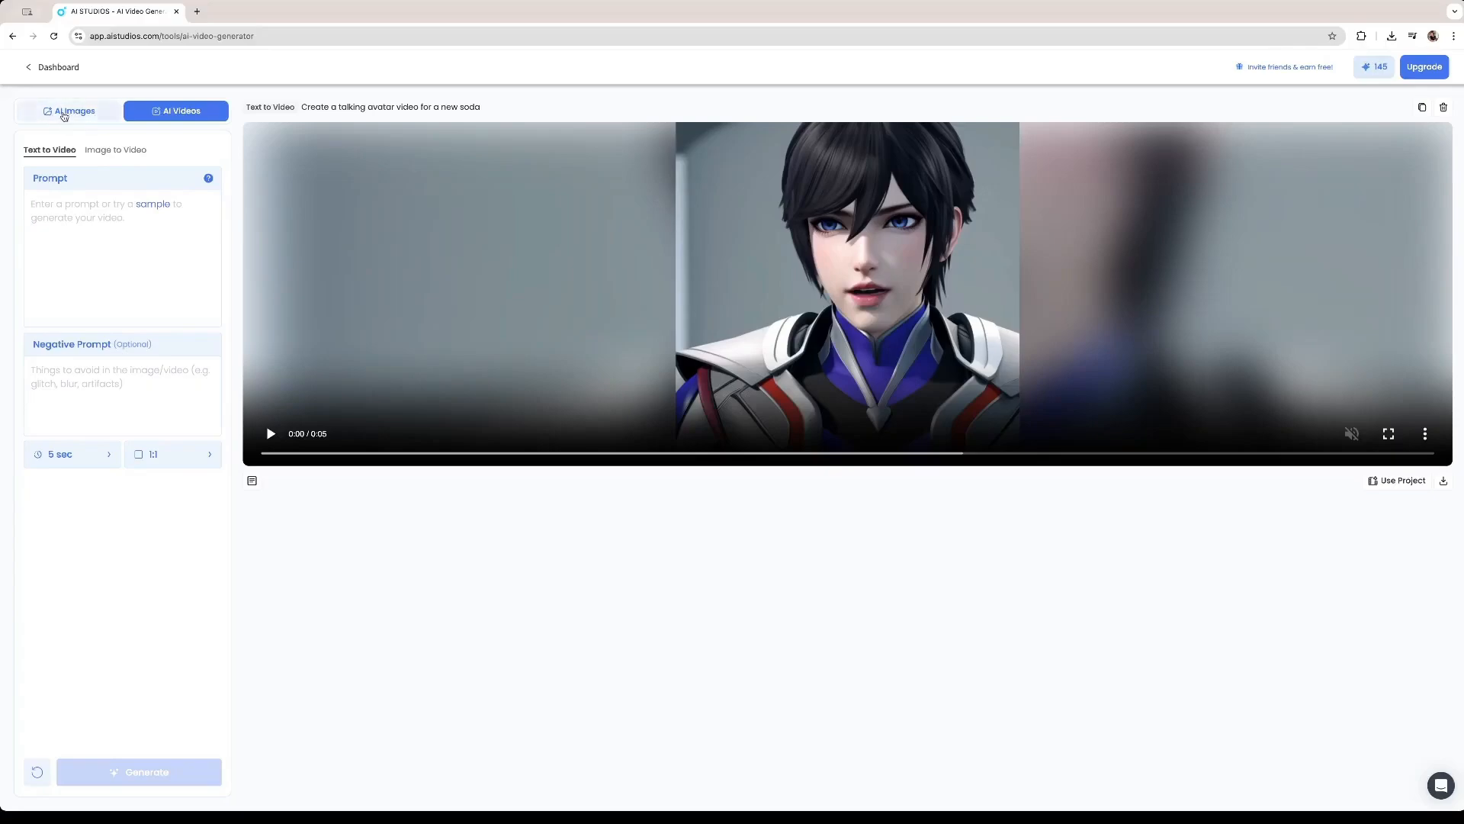
- Fill the Text to Video prompt with the sample text and clear it again
left_click(170, 233)
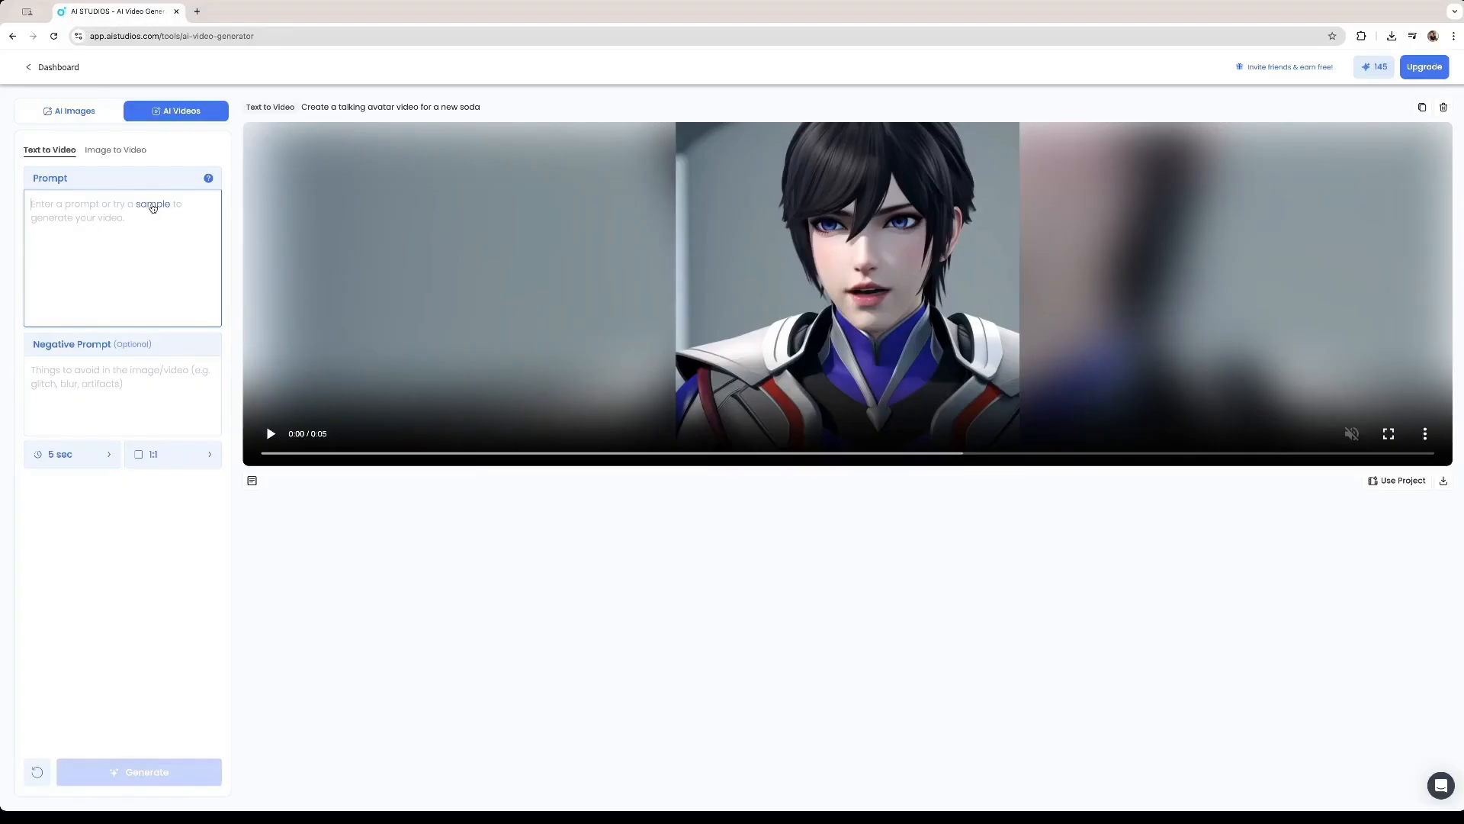
left_click(152, 207)
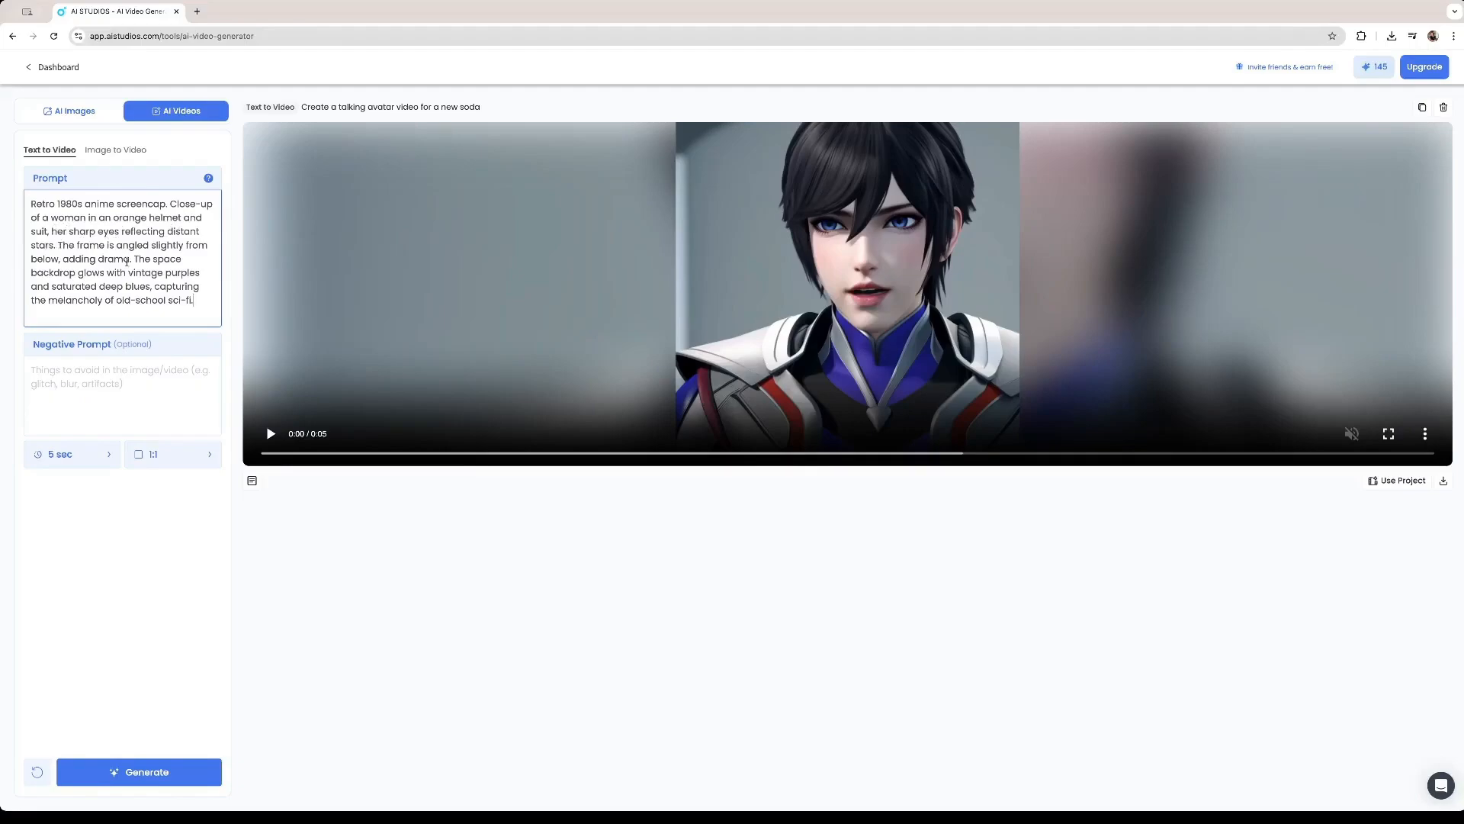
left_click_drag(196, 301, 27, 202)
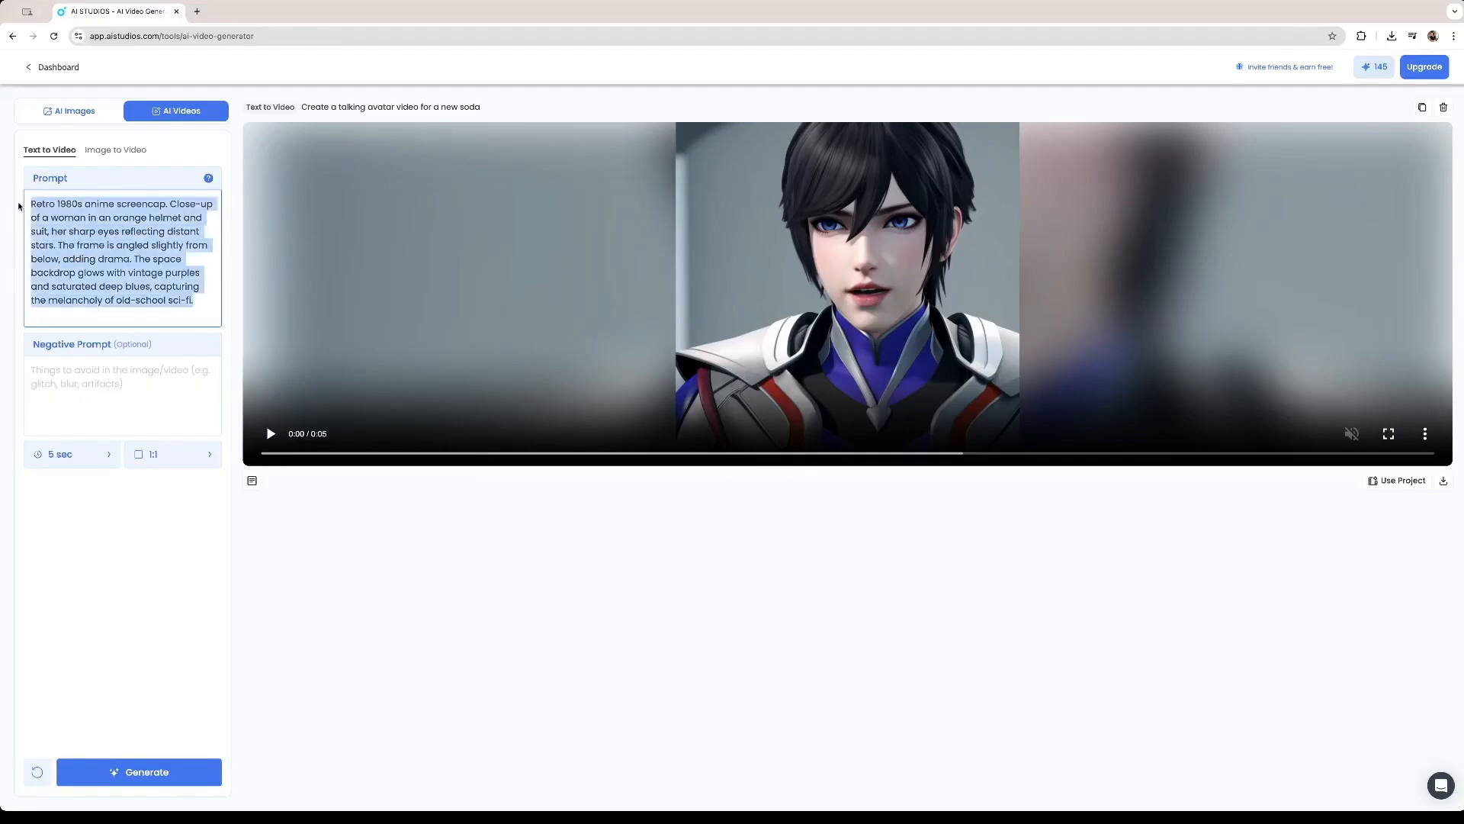
key("BackSpace")
- View the aspect ratio options for the generated video
left_click(121, 372)
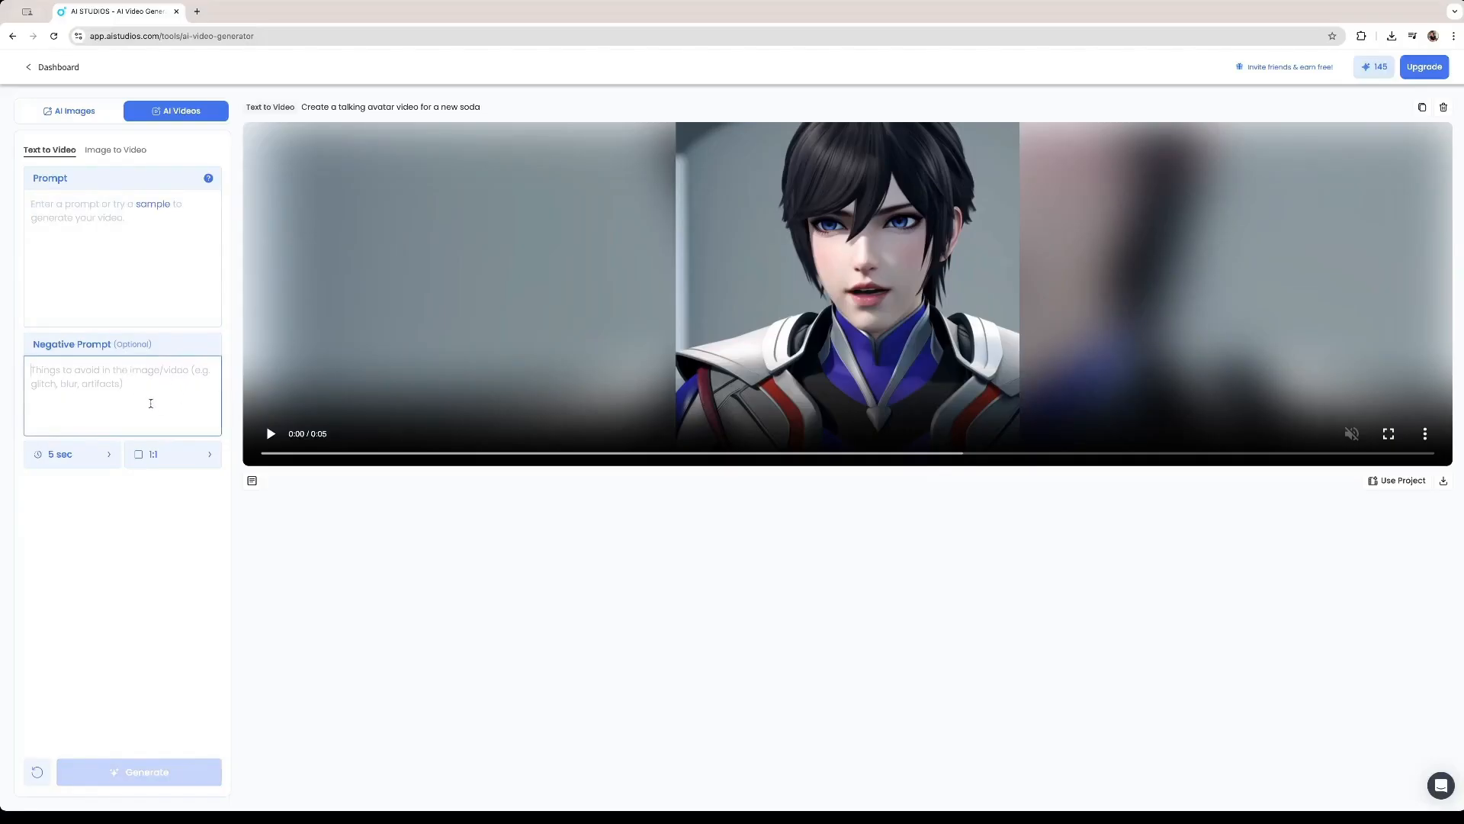
left_click(206, 455)
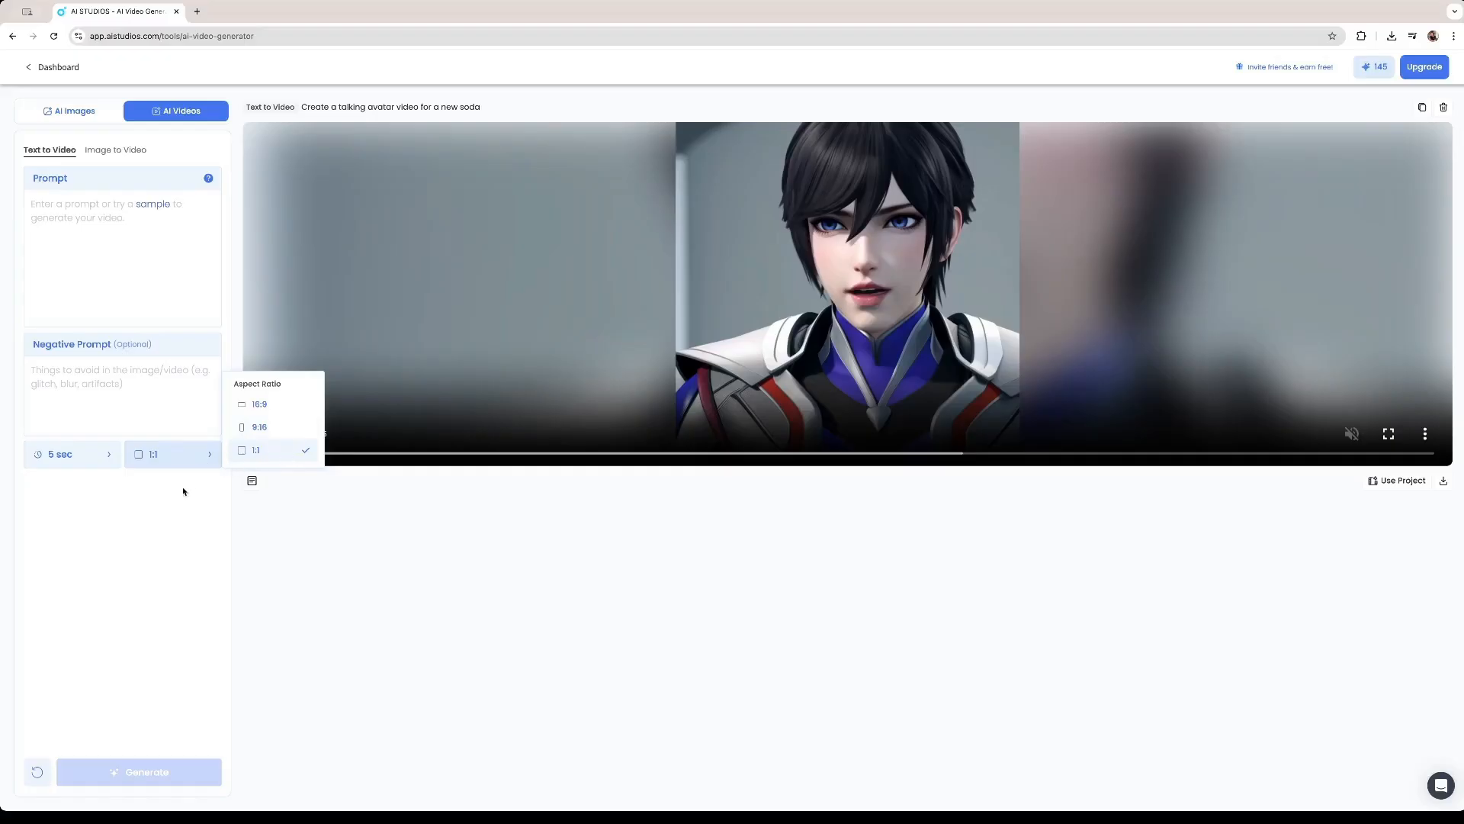
- Generate a text-to-video clip with the prompt "How to introduce new cats to one another" and the negative prompt "dogs, cars"
left_click(123, 276)
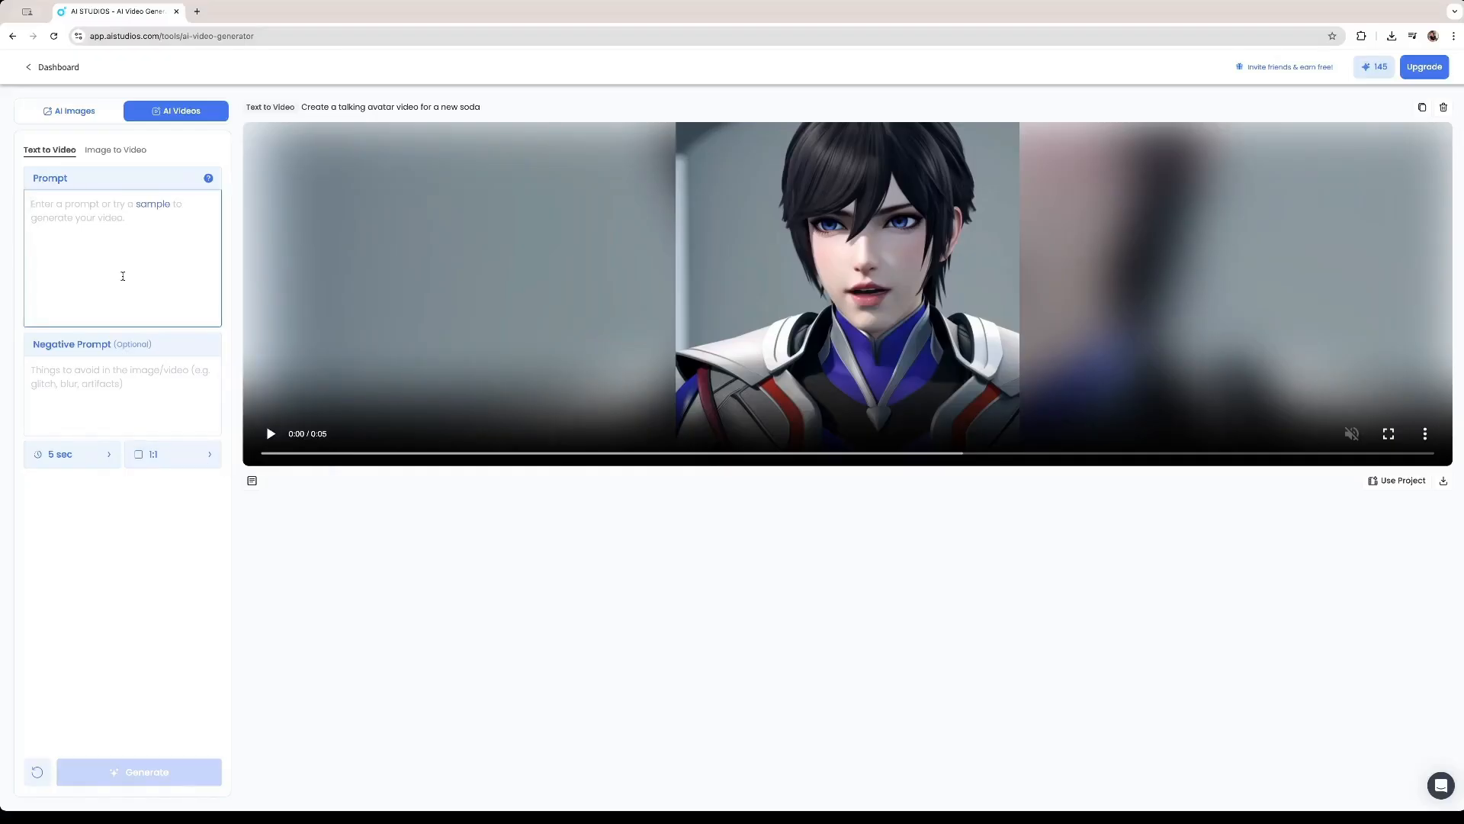
type("How to int")
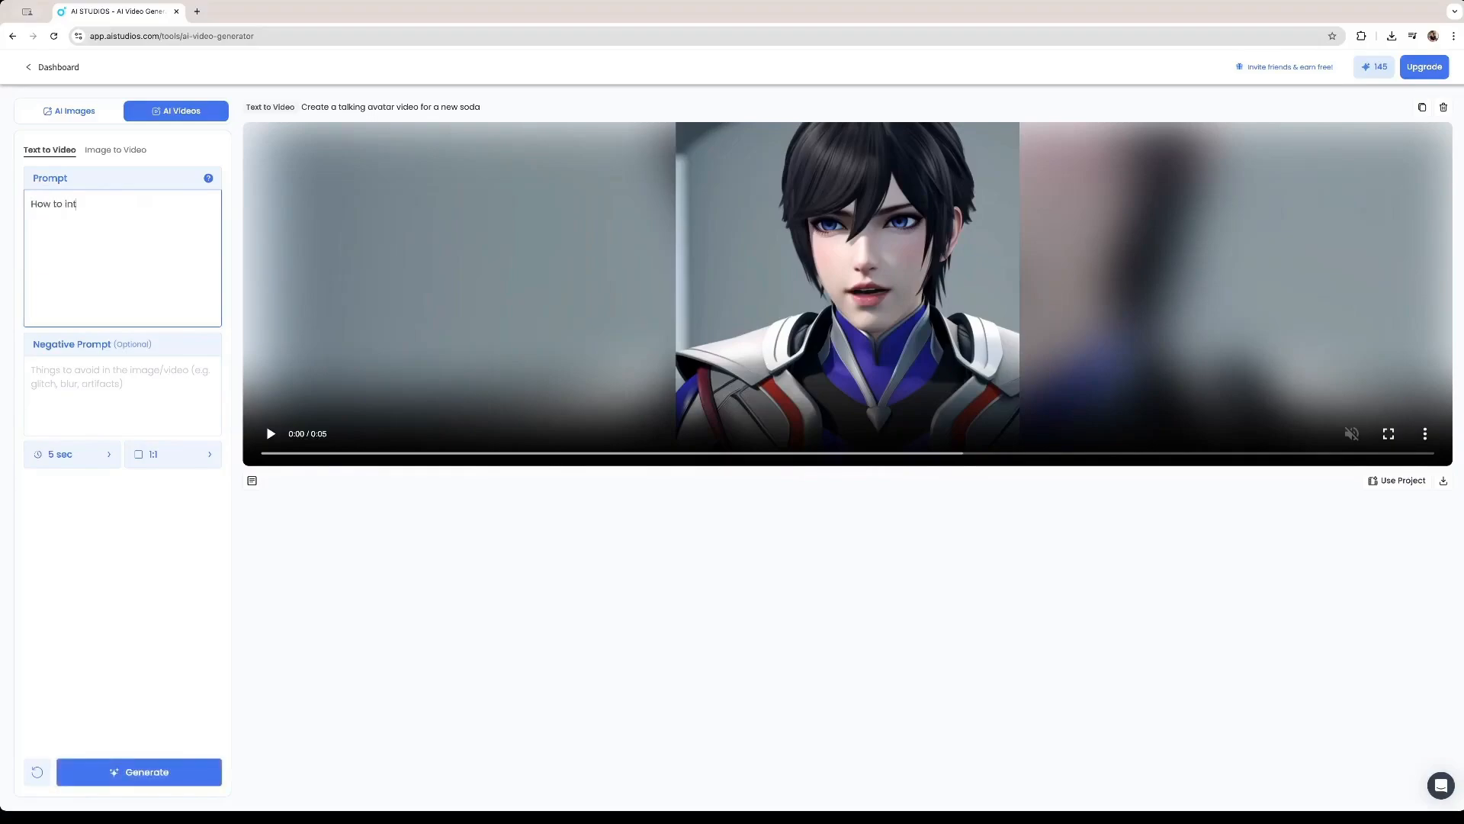
type("roduce new cats to one another")
left_click(109, 402)
type("dogs, ")
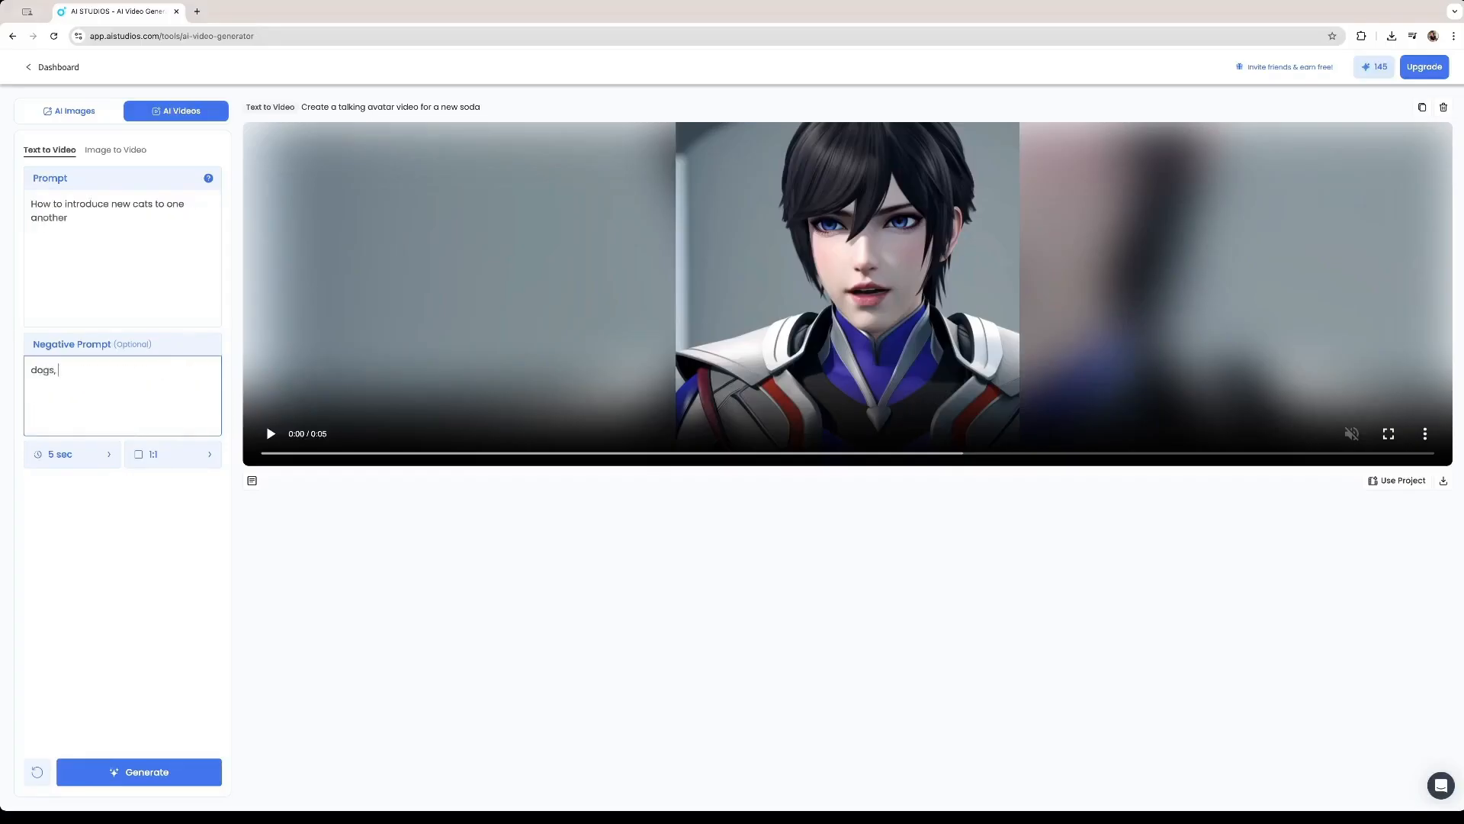
type("cars")
left_click(153, 772)
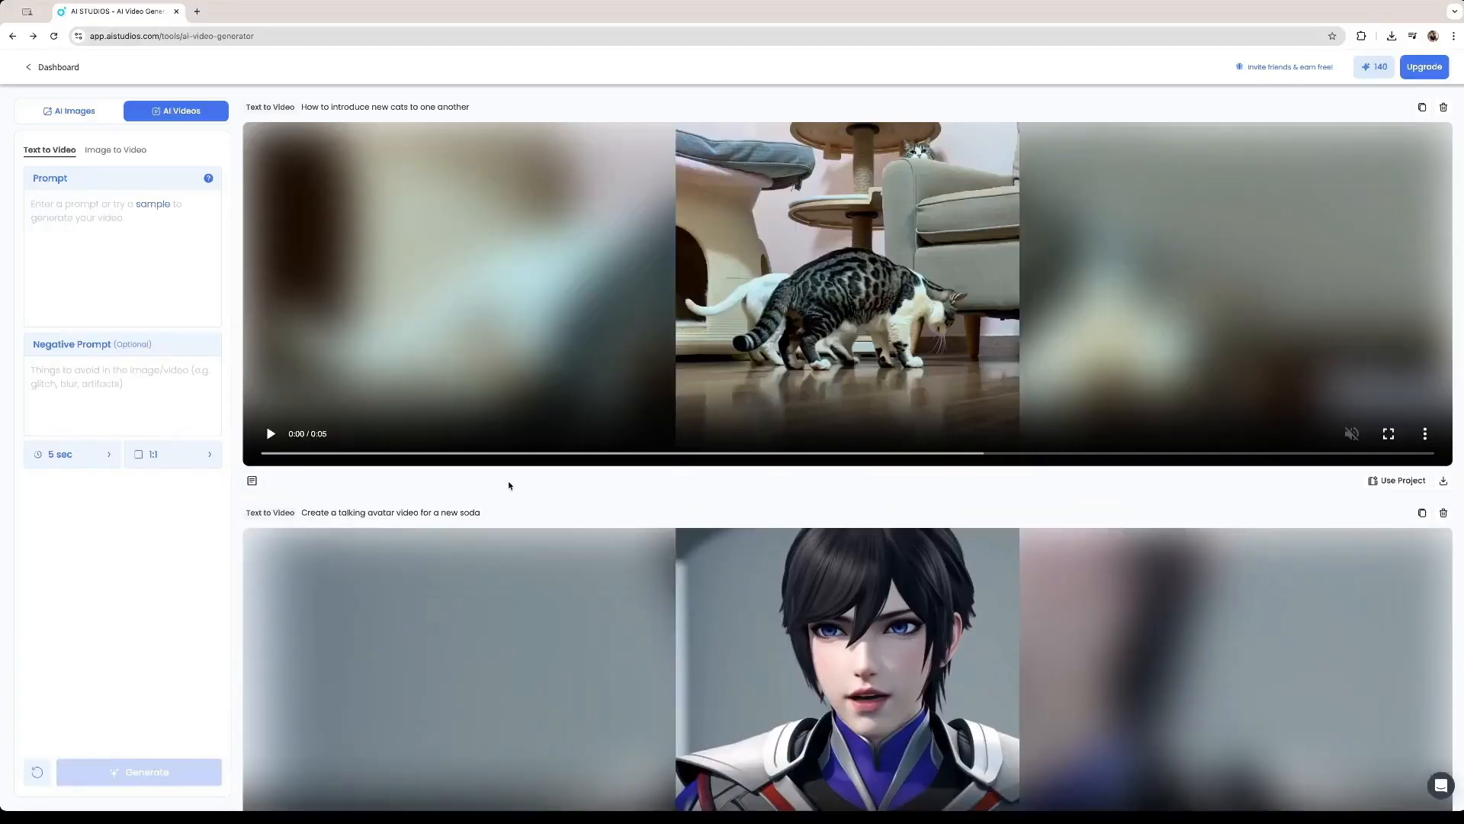
- Play the generated cat video and open it from the dashboard's recent projects as an editable project
left_click(271, 435)
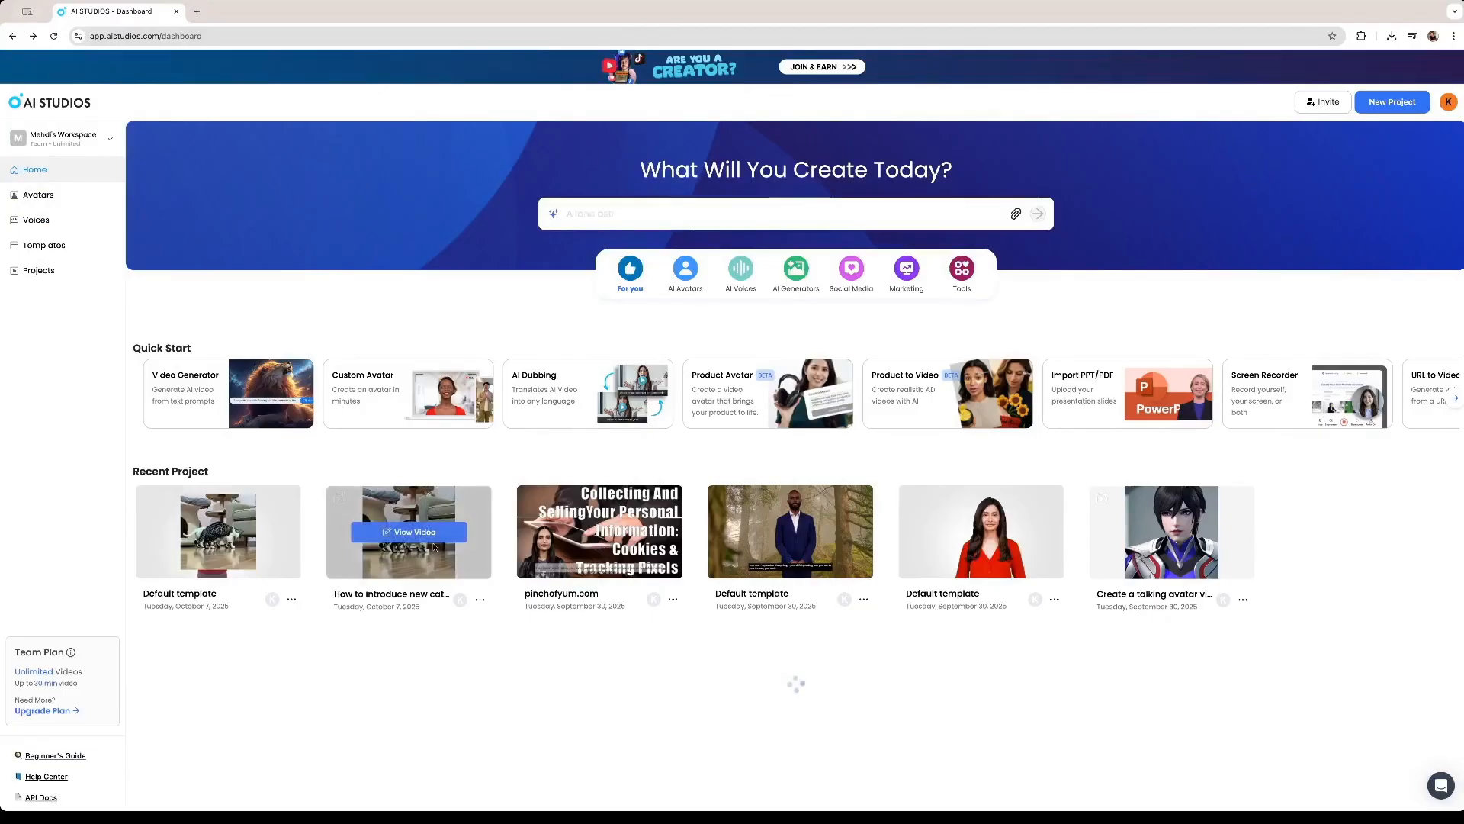
left_click(480, 599)
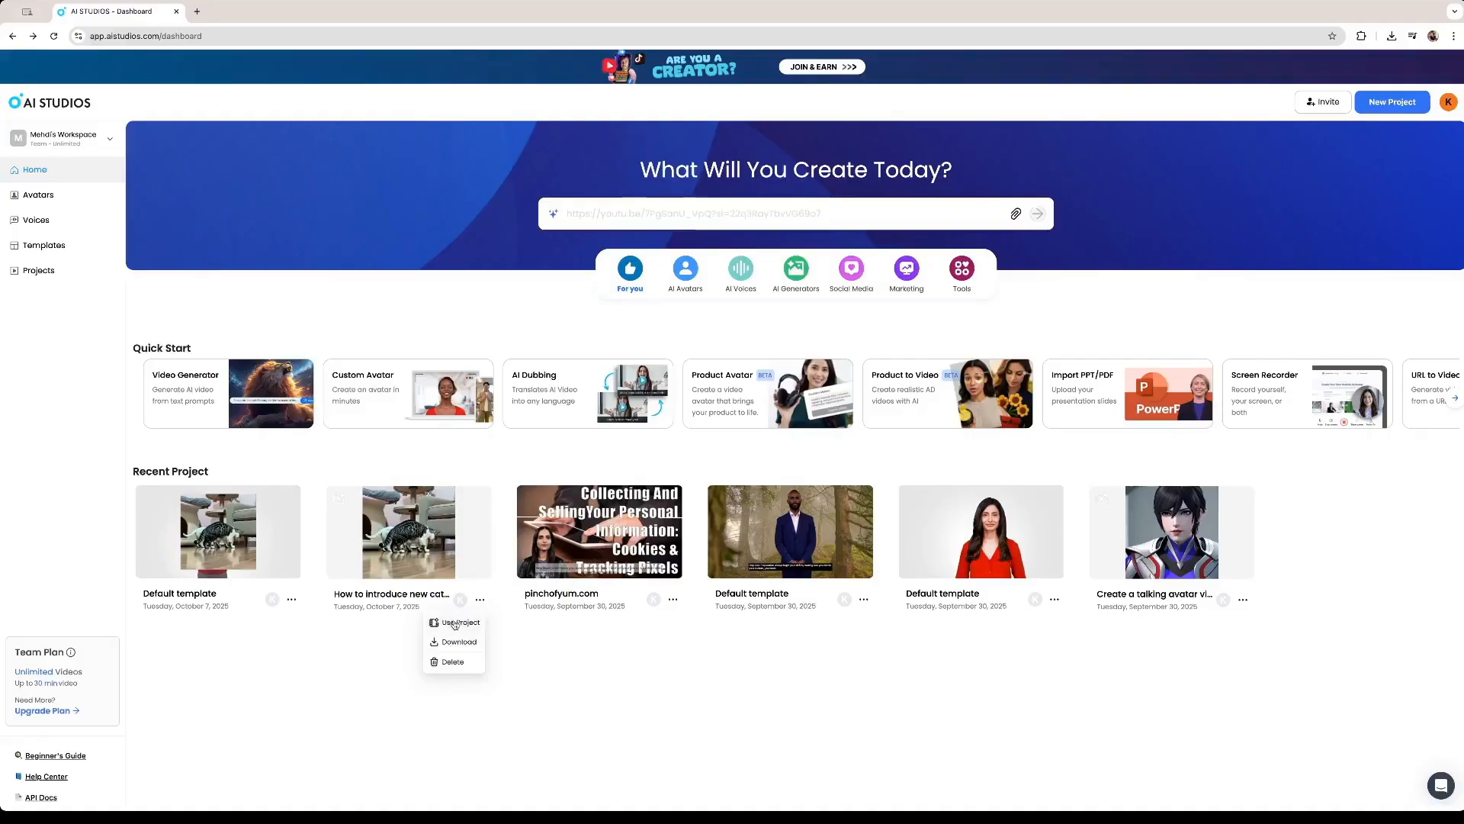
left_click(455, 624)
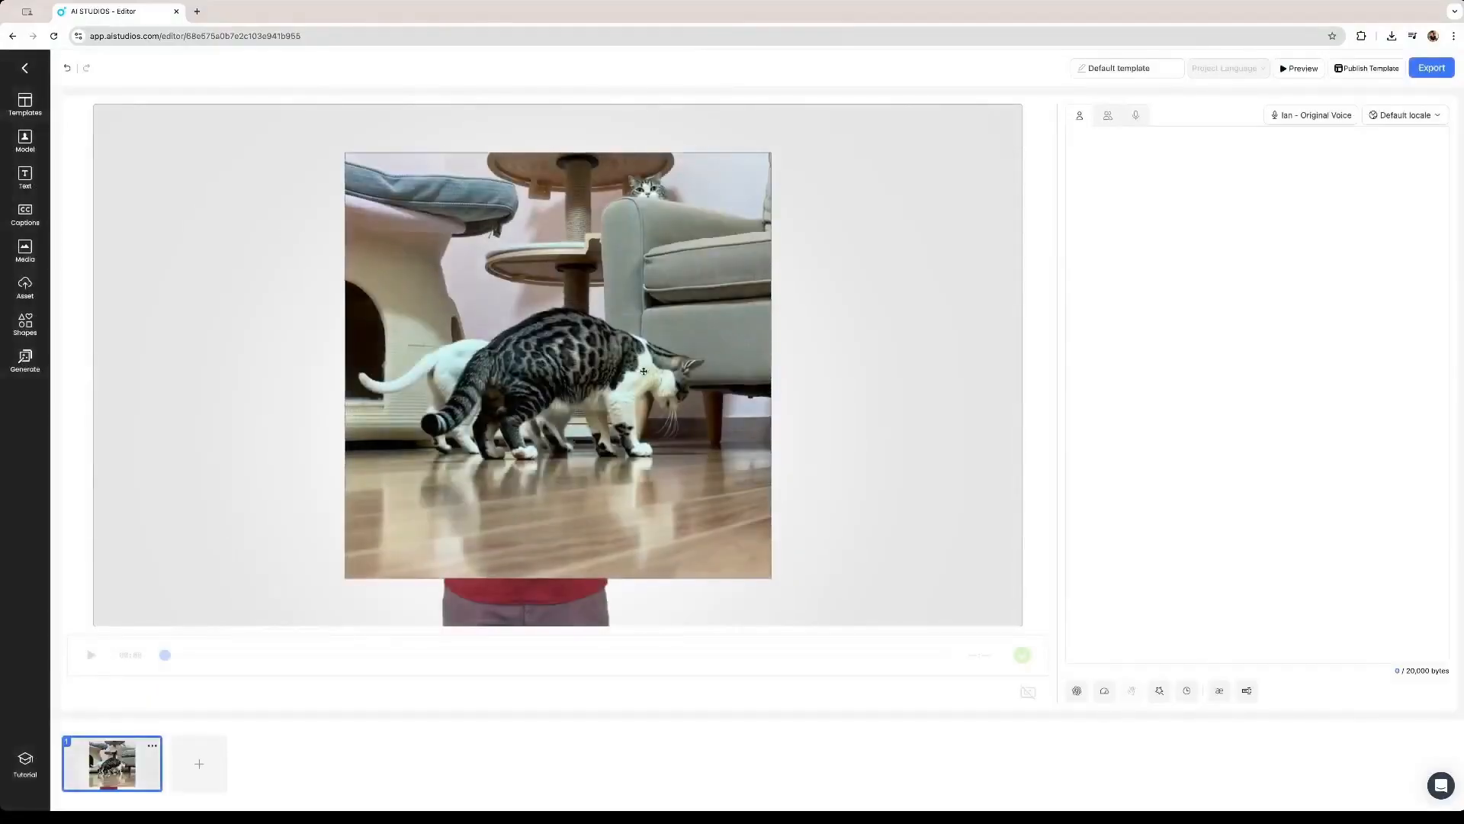
- Enlarge the cat video to cover the canvas height in scene 1 and place it behind the avatar
left_click_drag(596, 383, 347, 334)
left_click_drag(521, 532, 906, 633)
left_click_drag(481, 474, 594, 463)
right_click(637, 389)
mouse_move(681, 490)
left_click(785, 534)
mouse_move(776, 386)
left_mouse_down()
mouse_move(745, 382)
mouse_move(778, 382)
left_mouse_up()
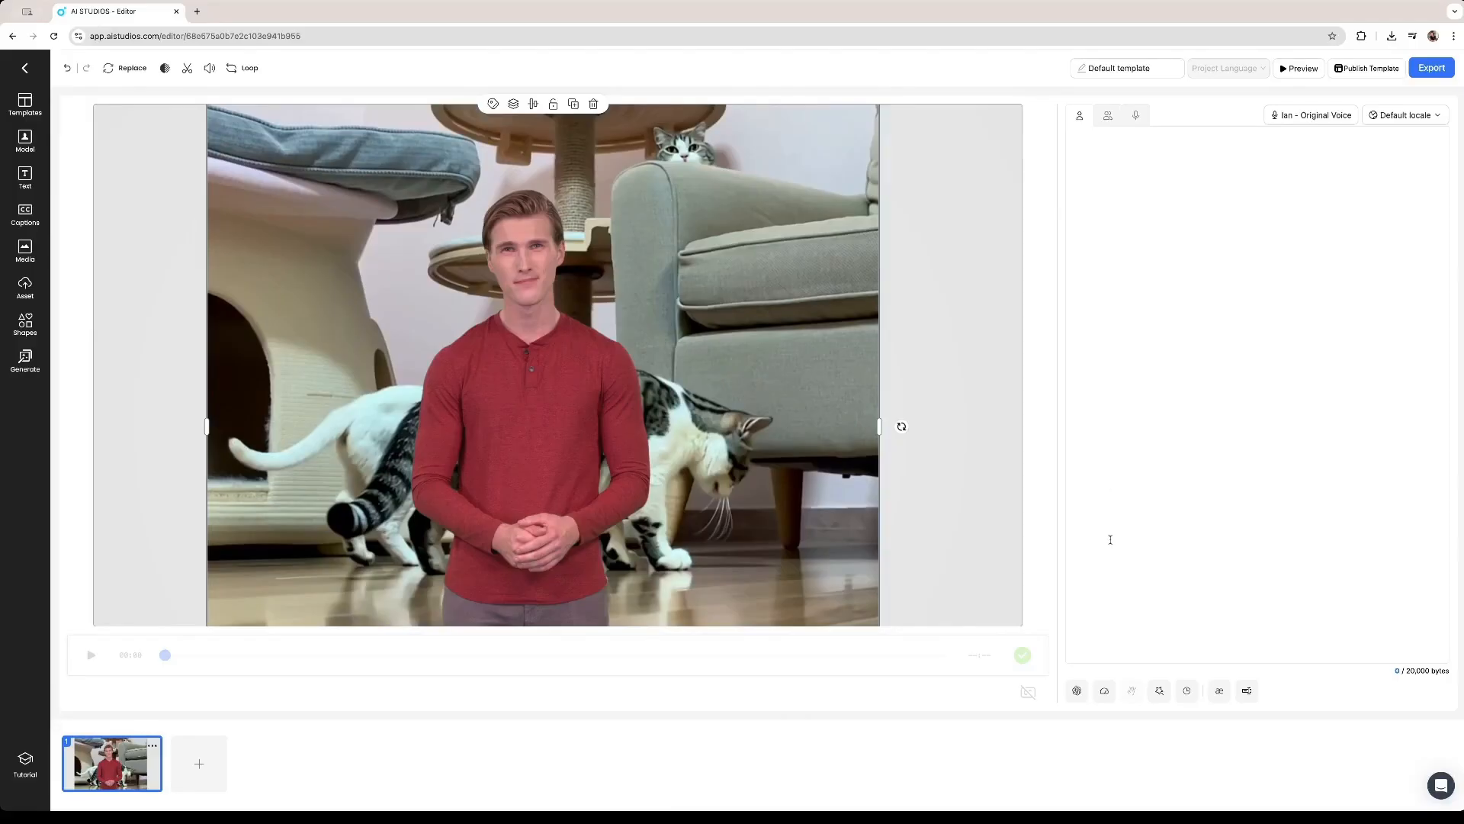
- Generate an AI script on the topic "how to introduce cats" and apply it to scene 1
left_click(1075, 692)
left_click(622, 272)
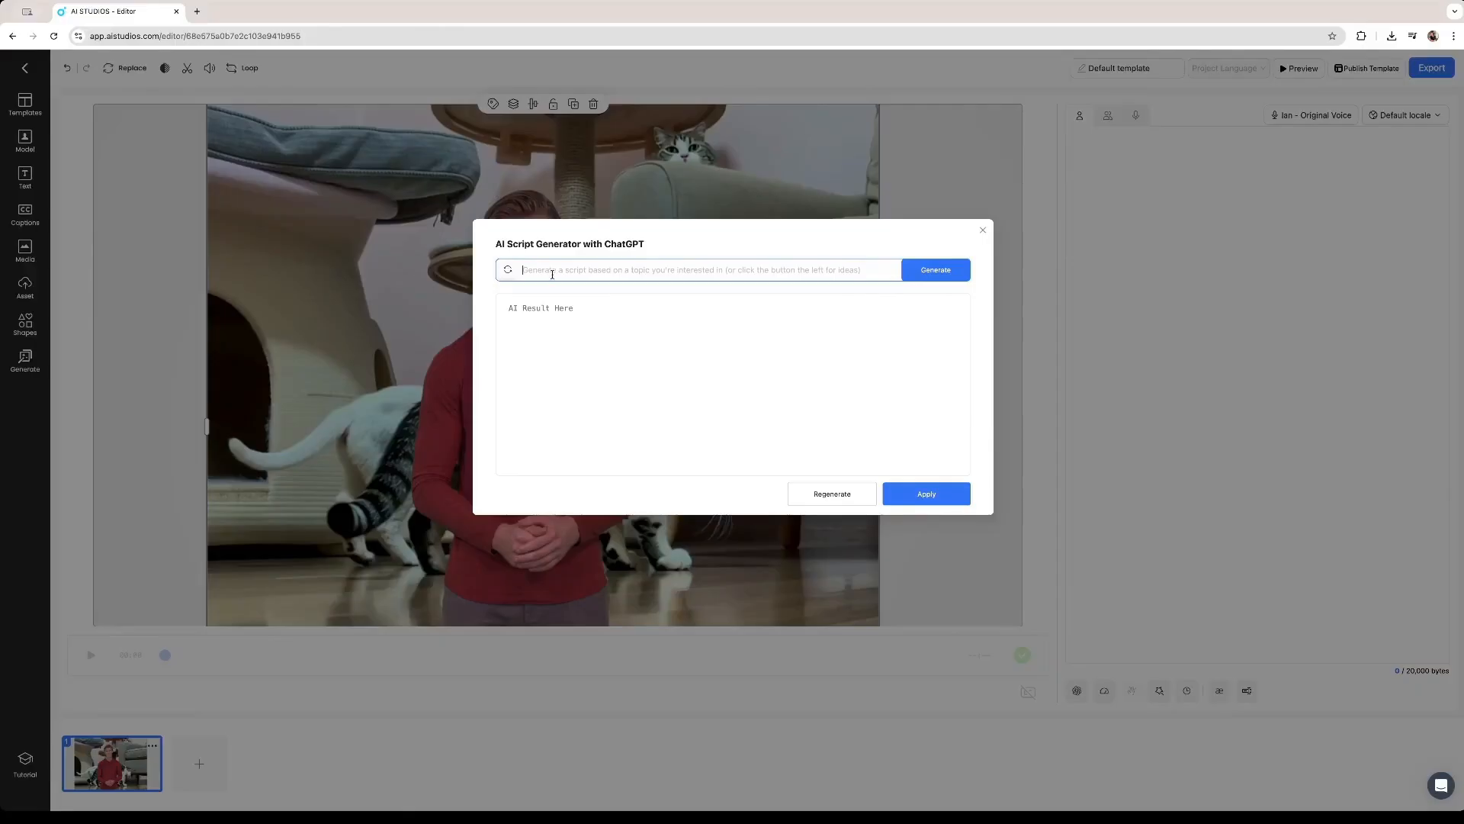
type("how to ")
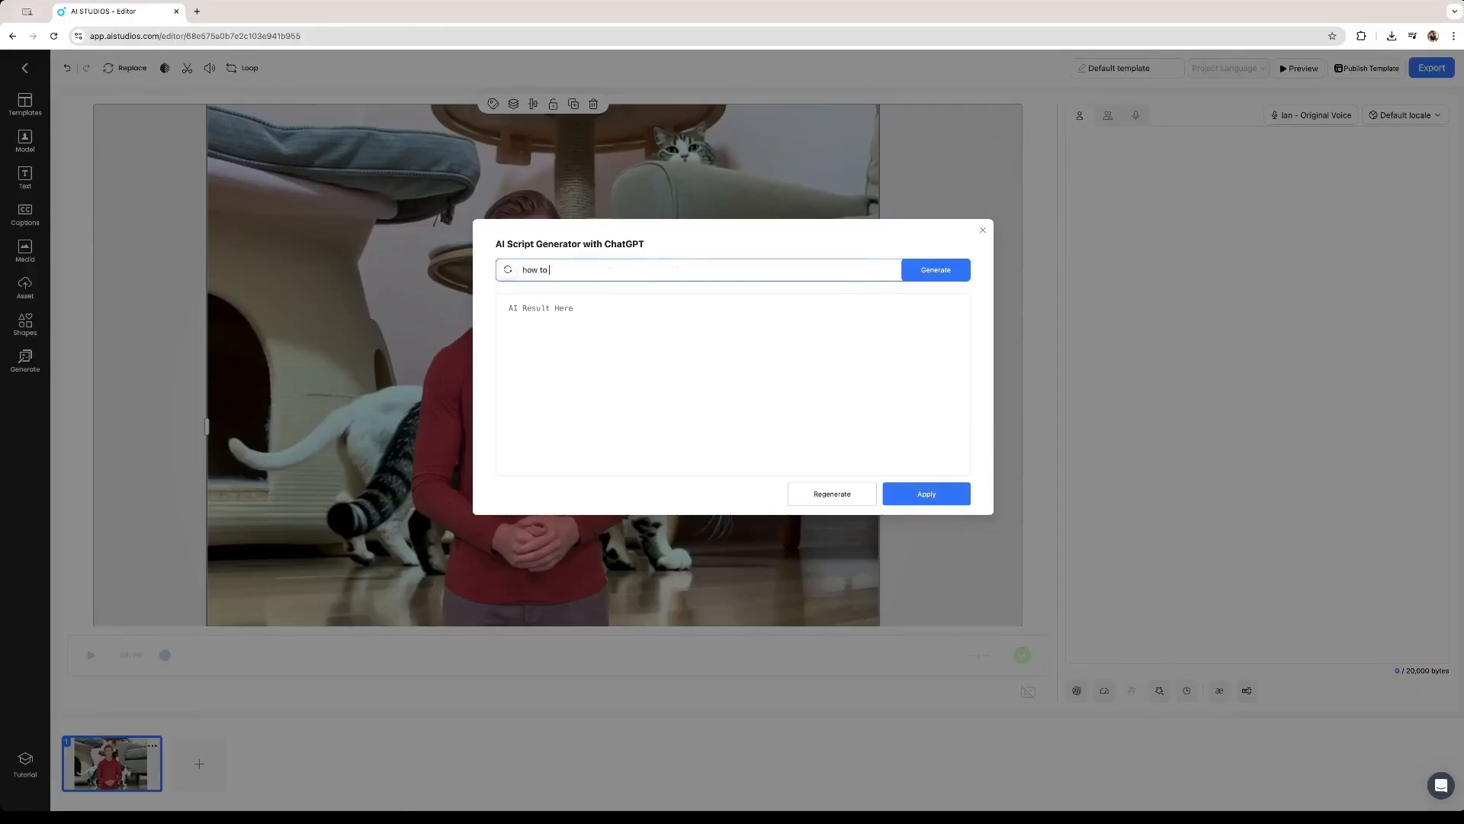
type("introduce cats")
left_click(936, 277)
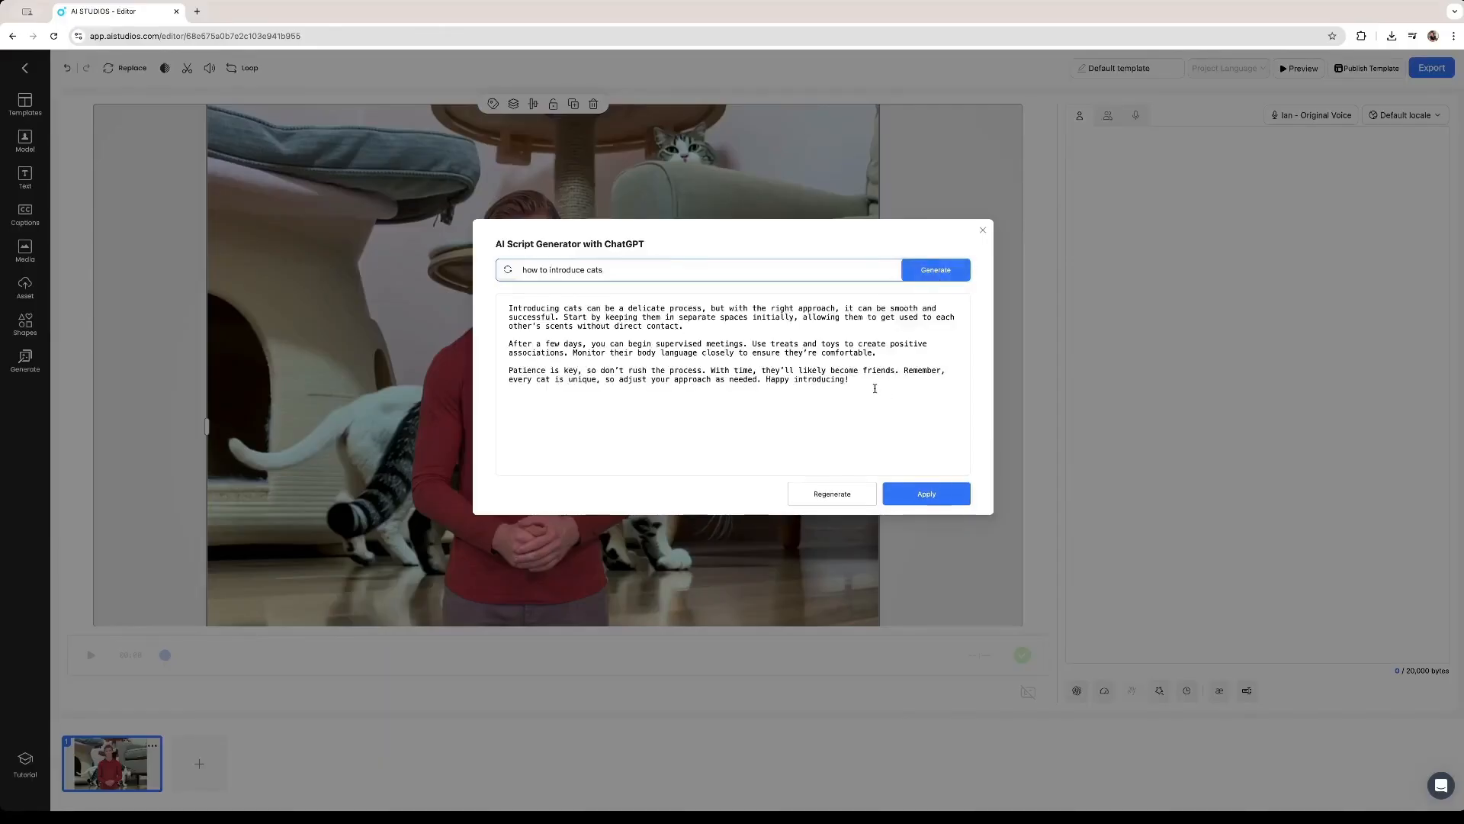
left_click(926, 493)
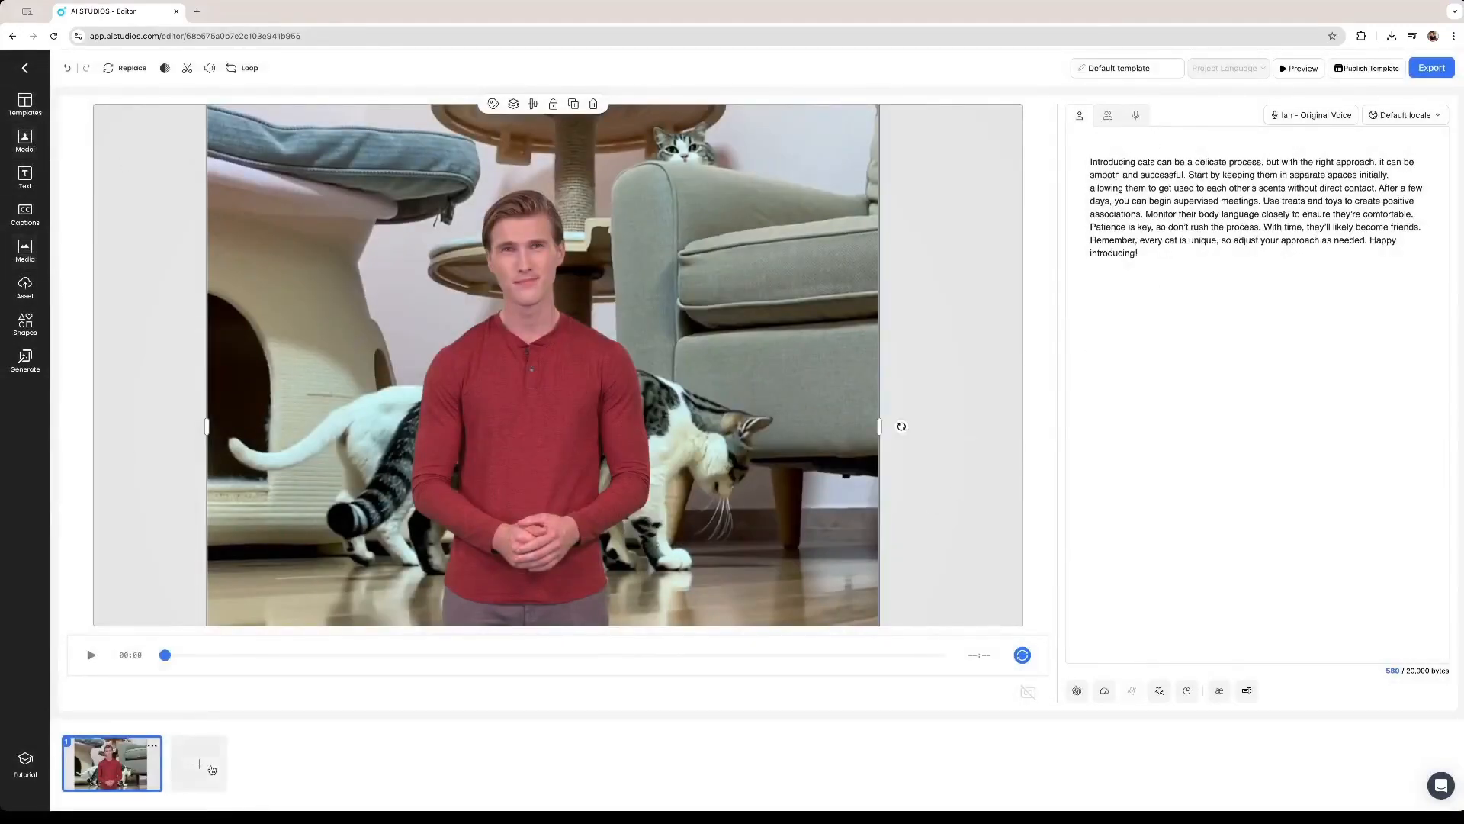
- Add a second scene and apply an AI-generated script to it on the topic "how to introduce cats scene 2"
left_click(212, 769)
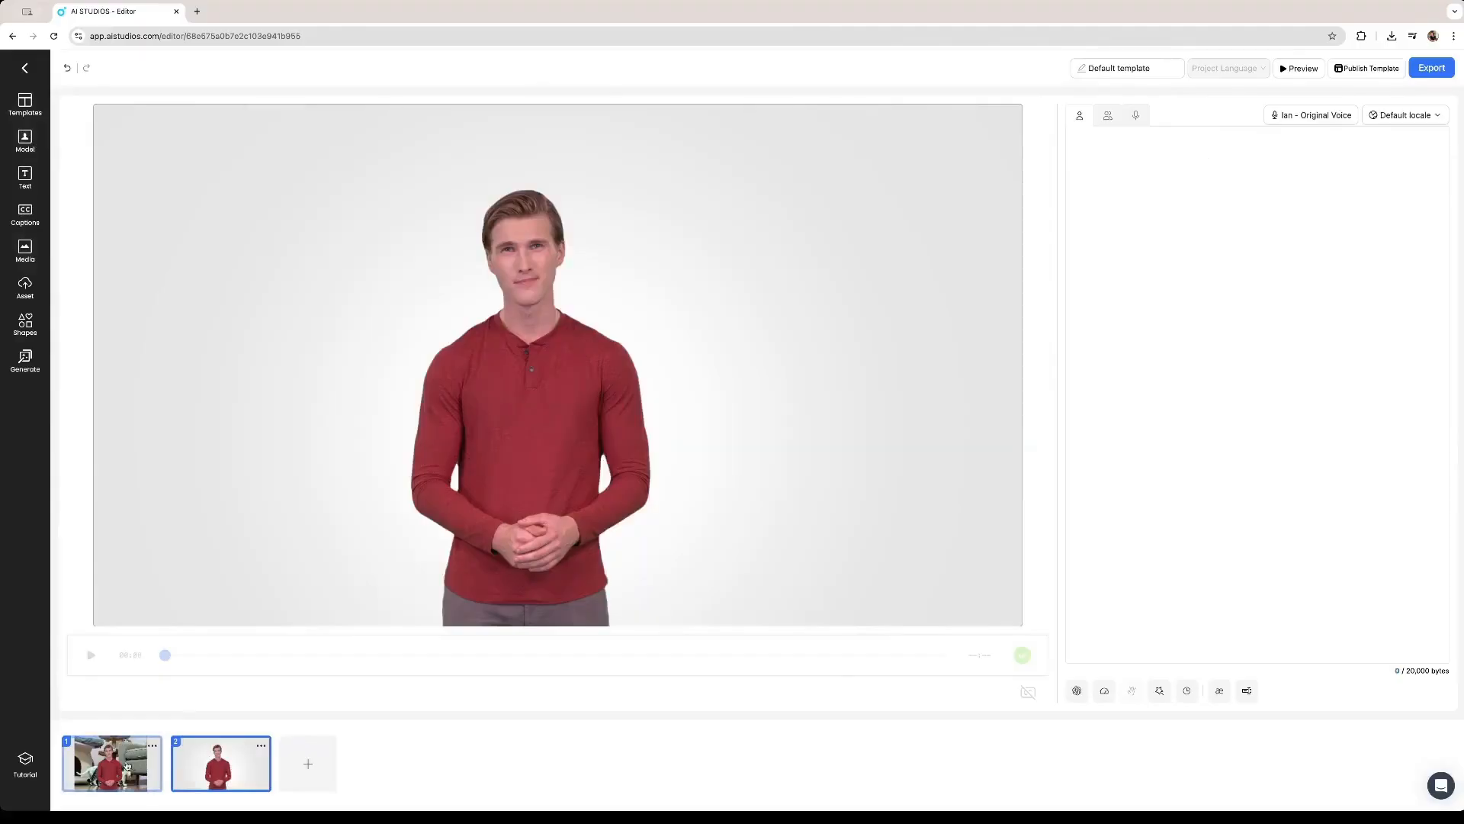
left_click(145, 765)
left_click(210, 770)
left_click(1075, 690)
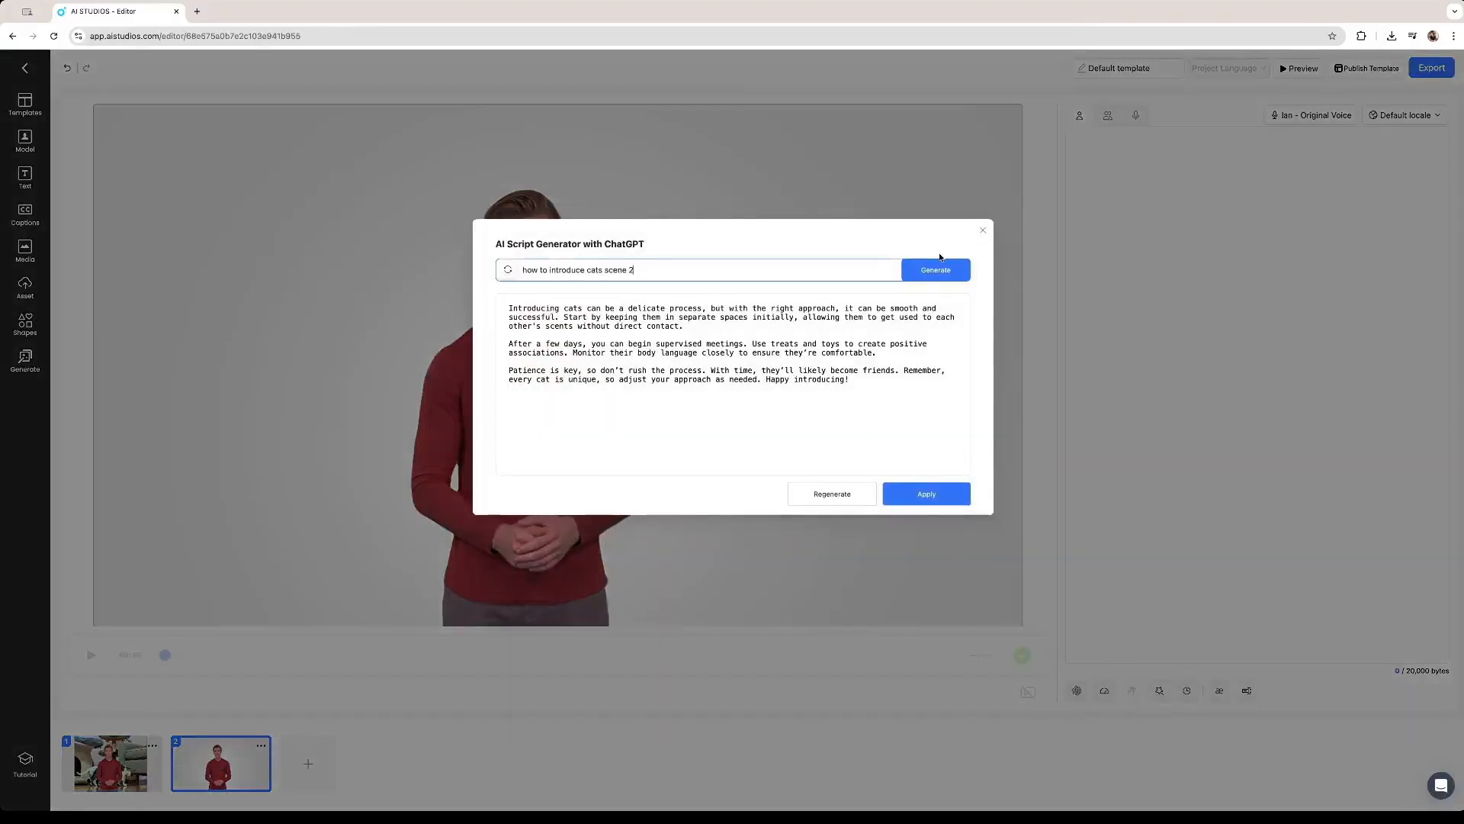
left_click(937, 268)
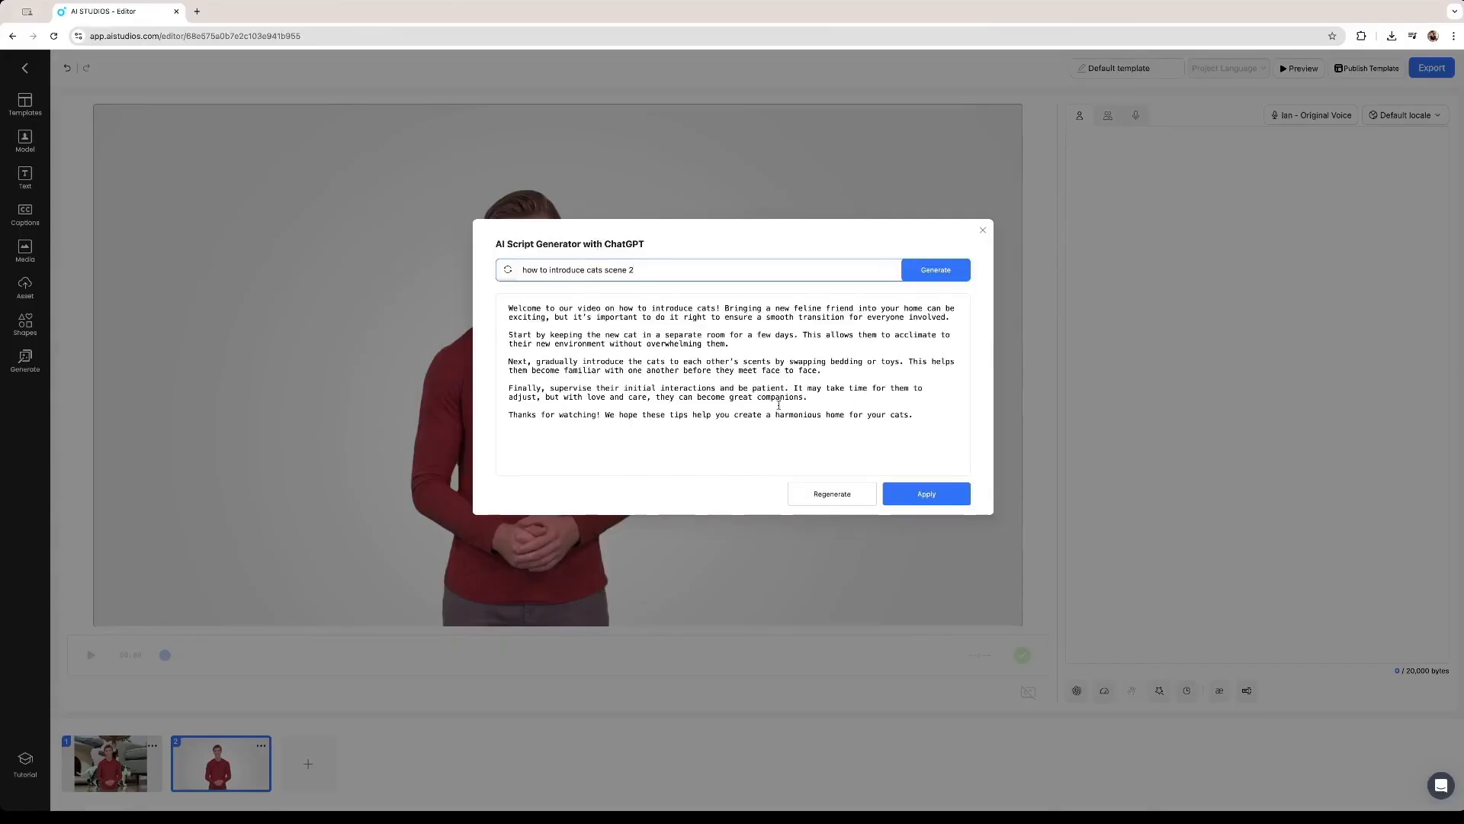
left_click_drag(918, 416, 817, 388)
left_click(951, 494)
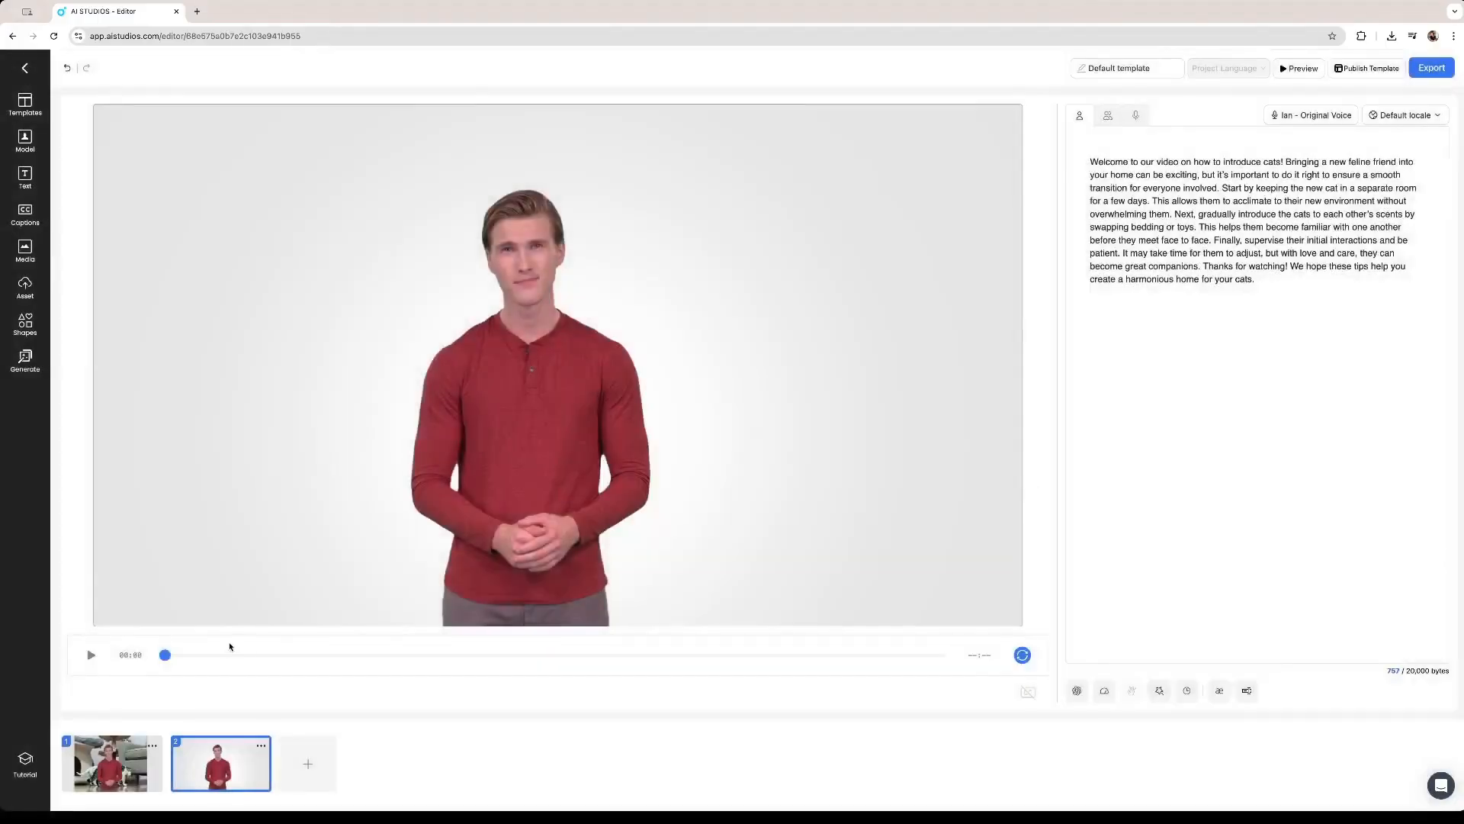
- Search the Pixabay stock videos for "cats" and add the walking orange cat clip to scene 2
left_click(137, 761)
left_click(213, 775)
left_click(113, 755)
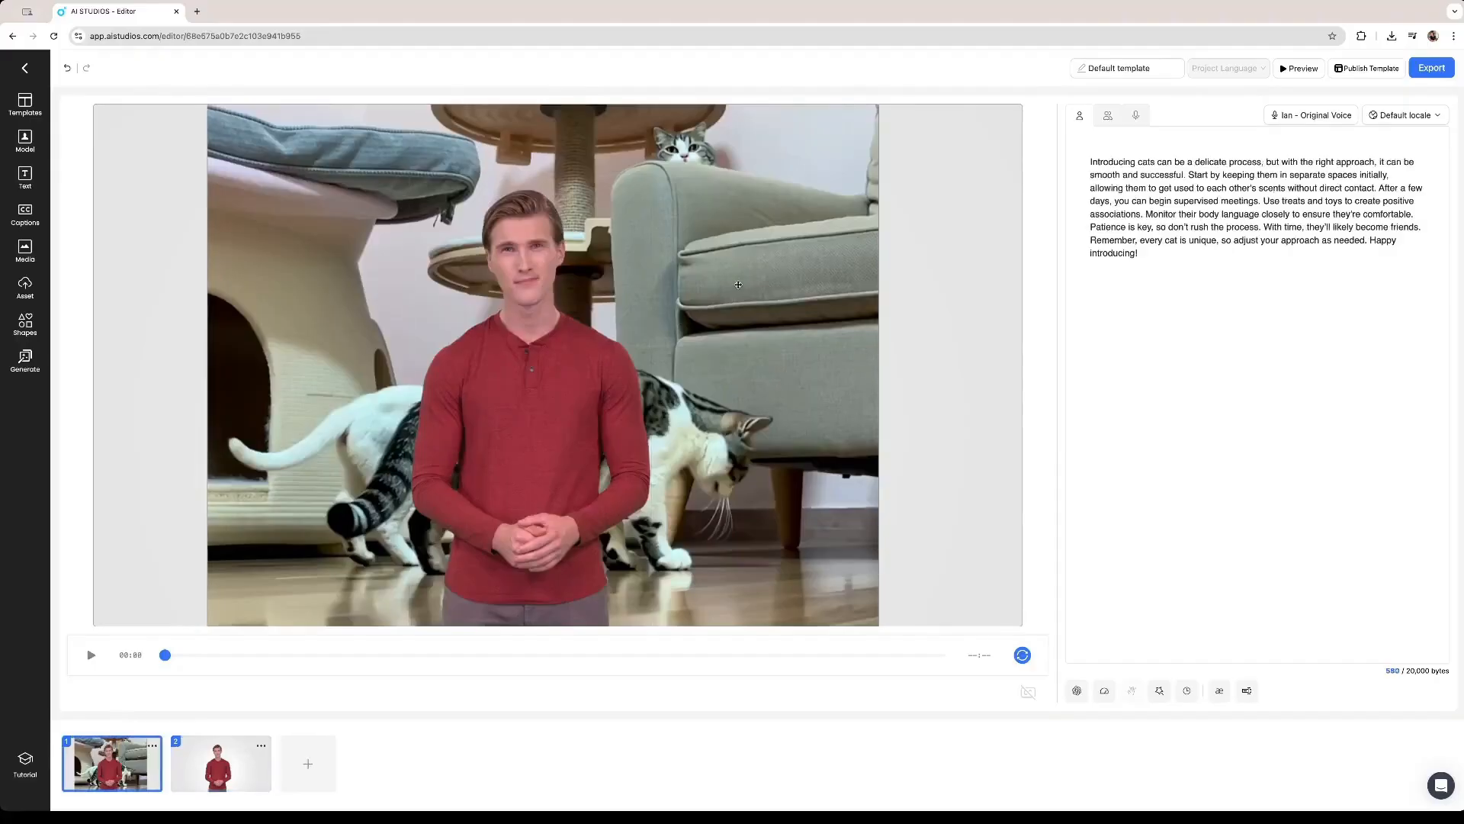
left_click(222, 751)
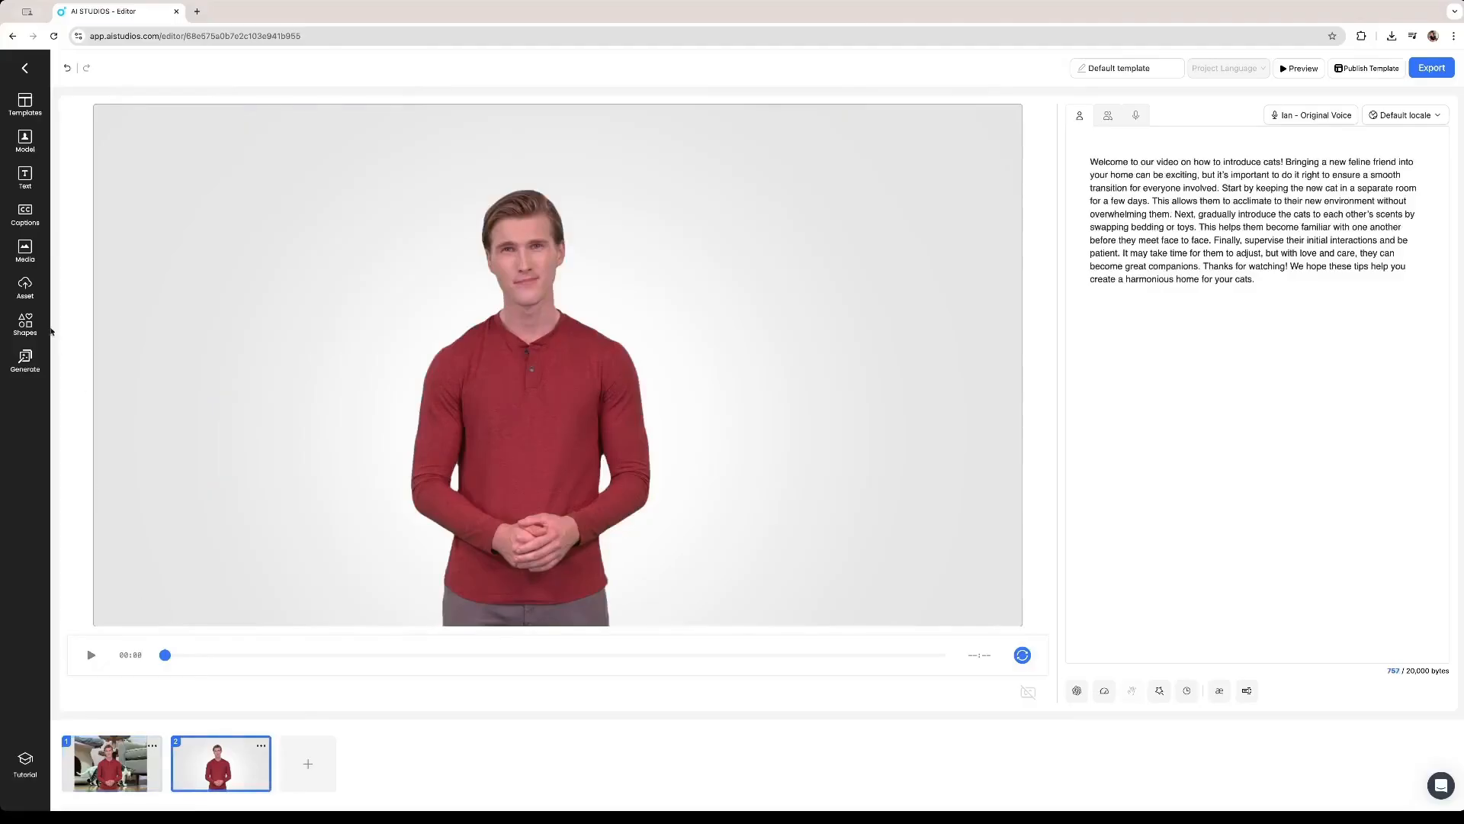
left_click(33, 262)
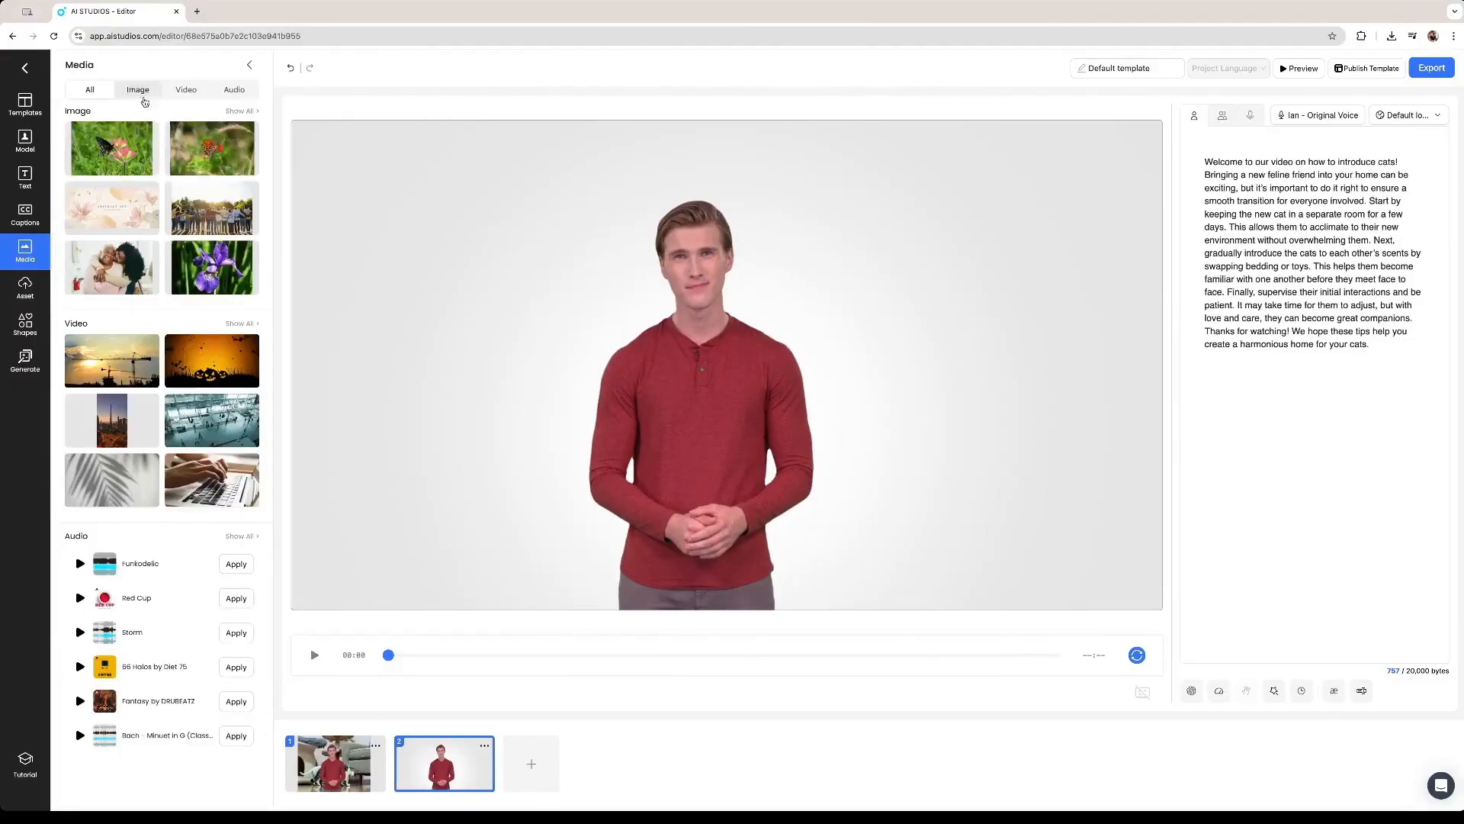
left_click(186, 90)
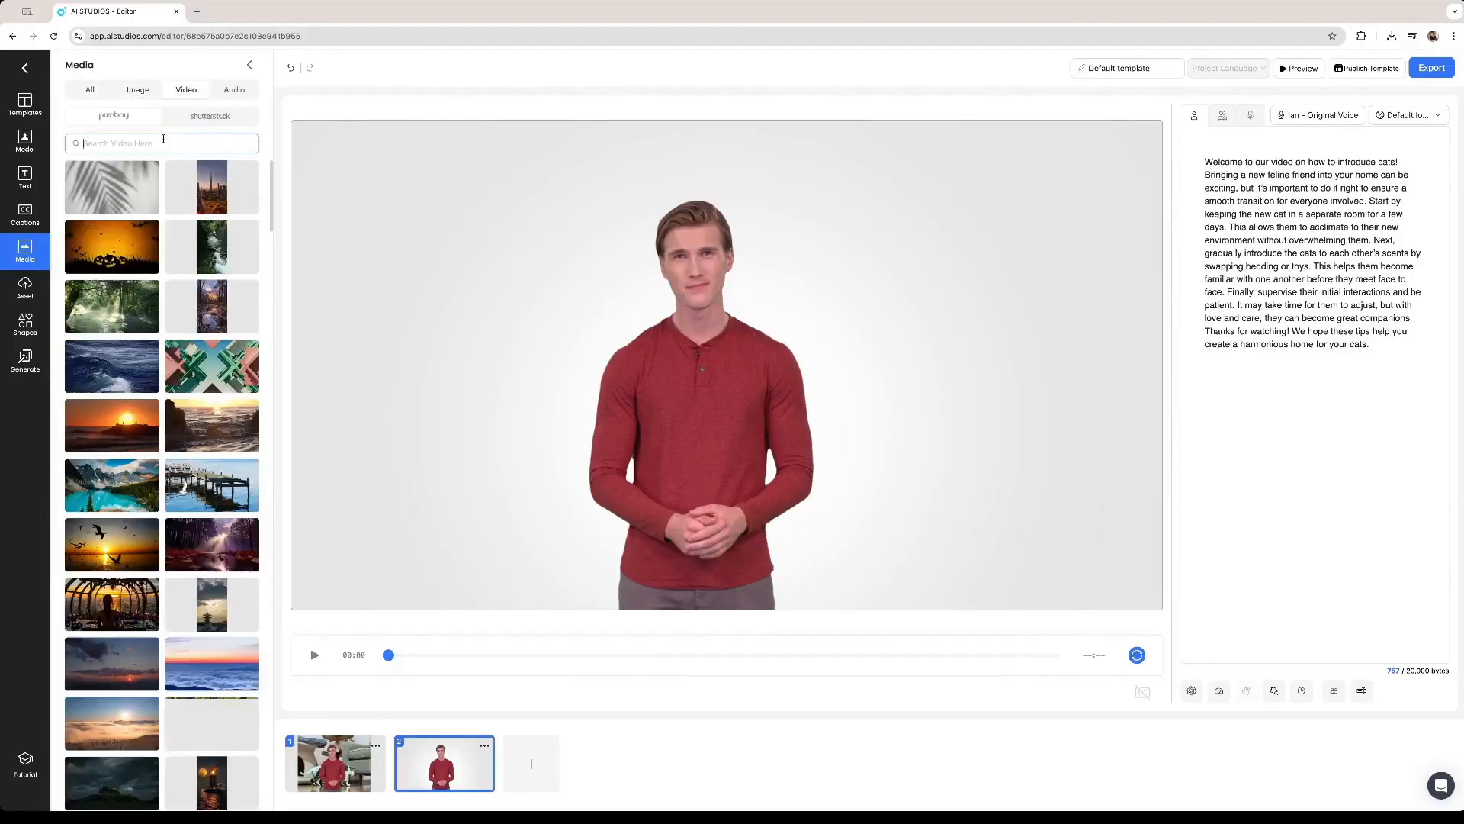
left_click(167, 141)
type("cats")
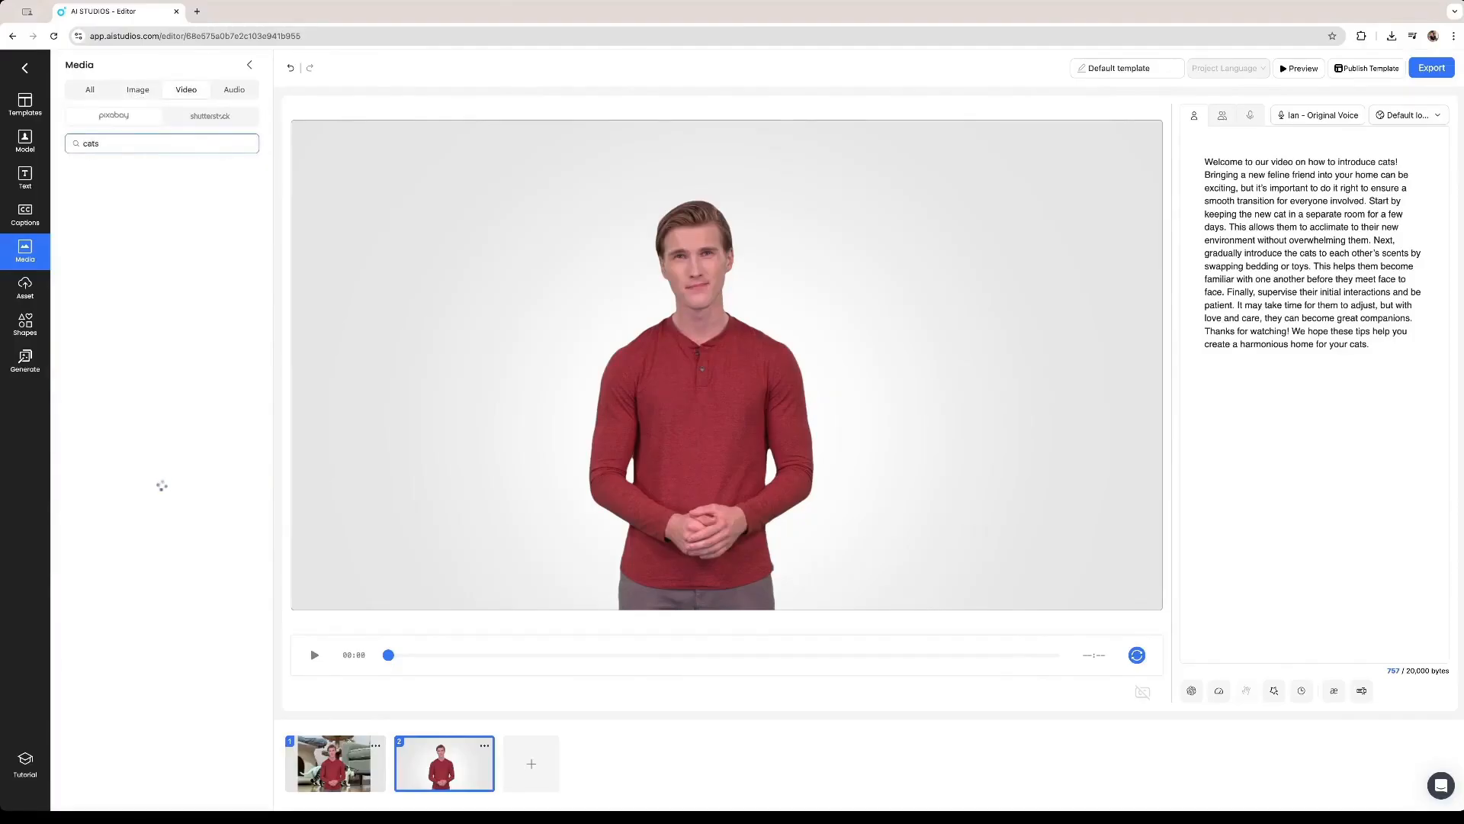
scroll(210, 397, "down", 20)
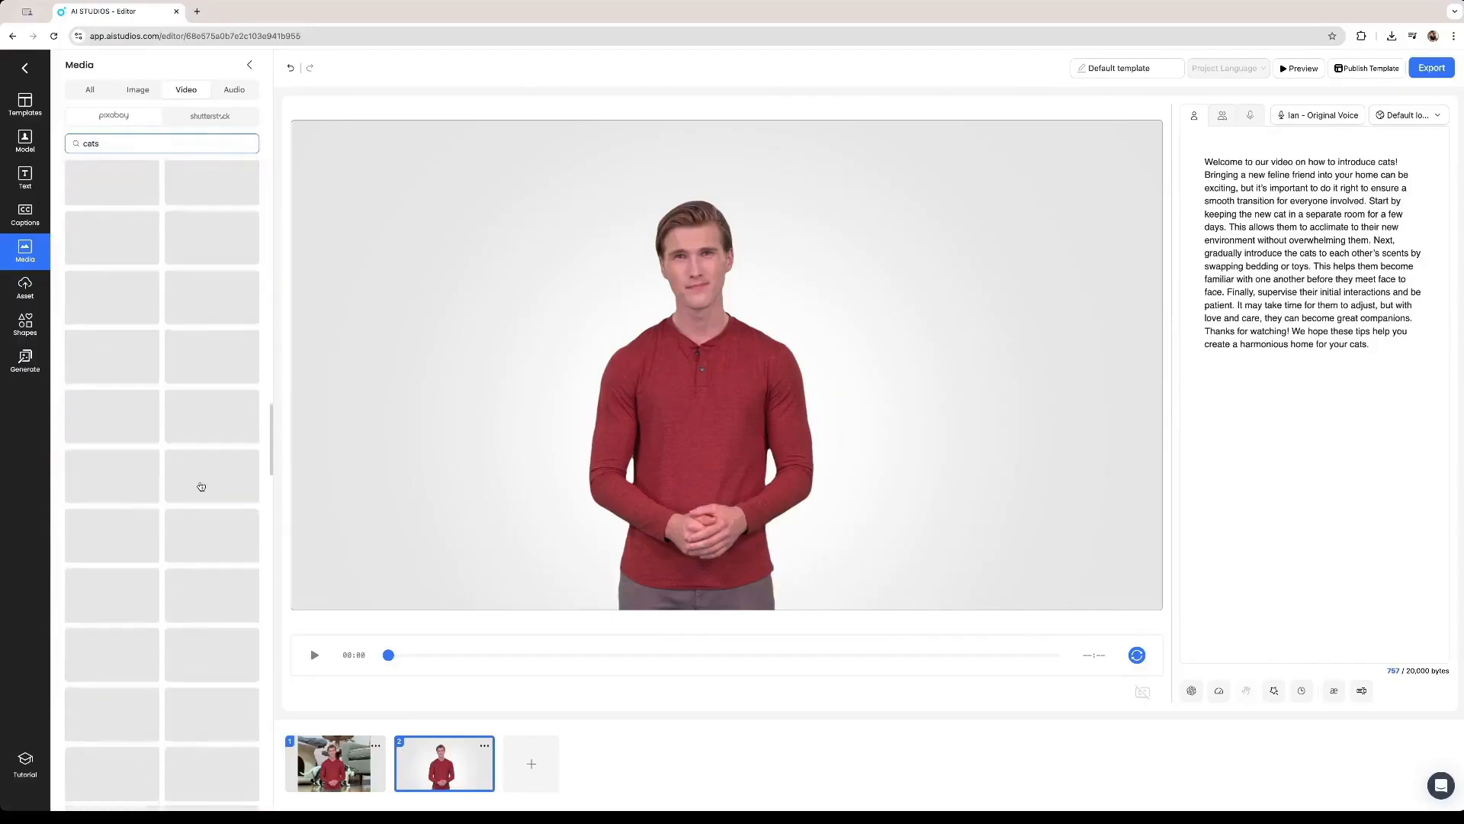
scroll(201, 485, "up", 1)
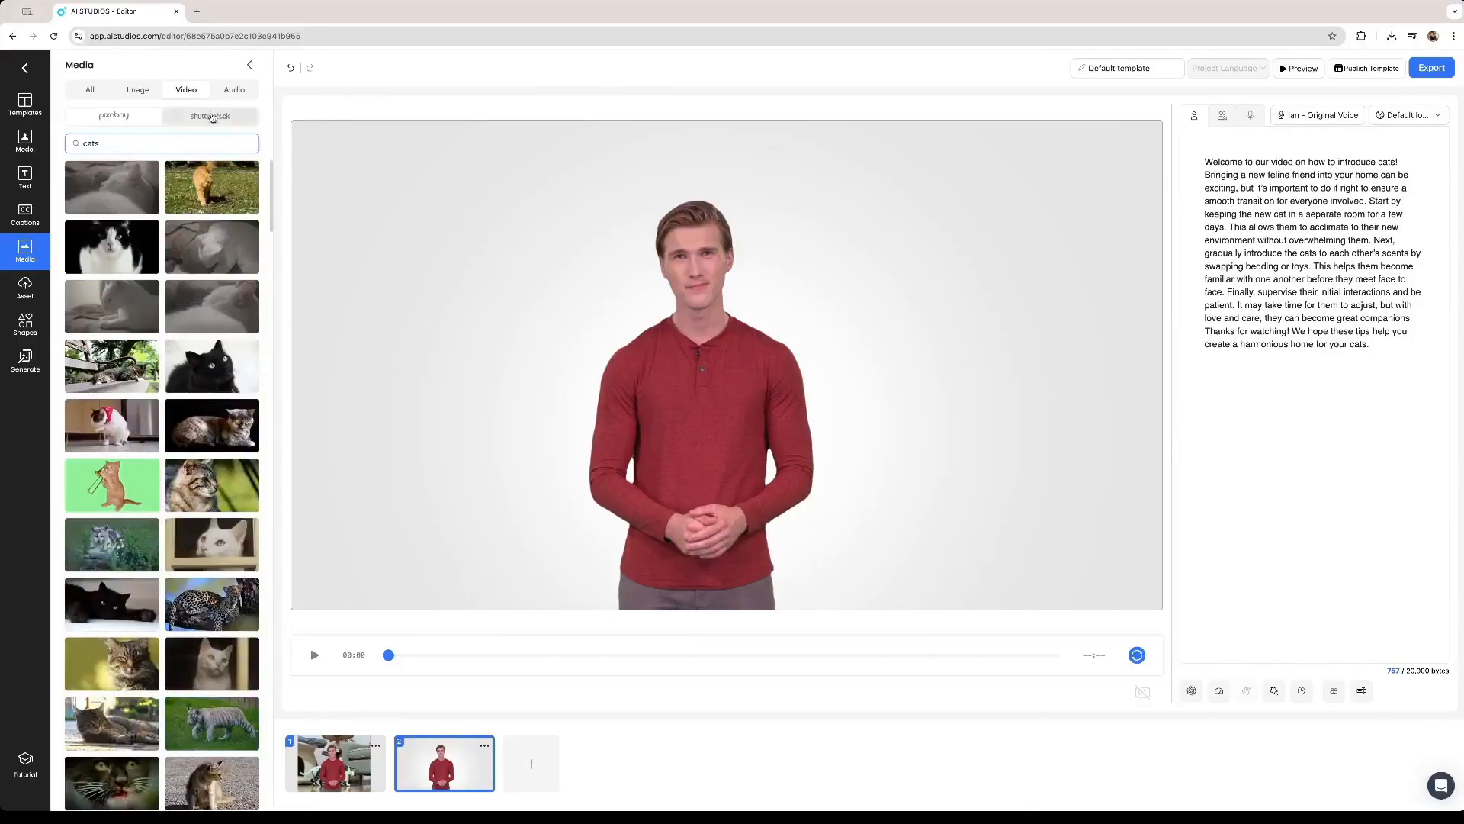
left_click(202, 194)
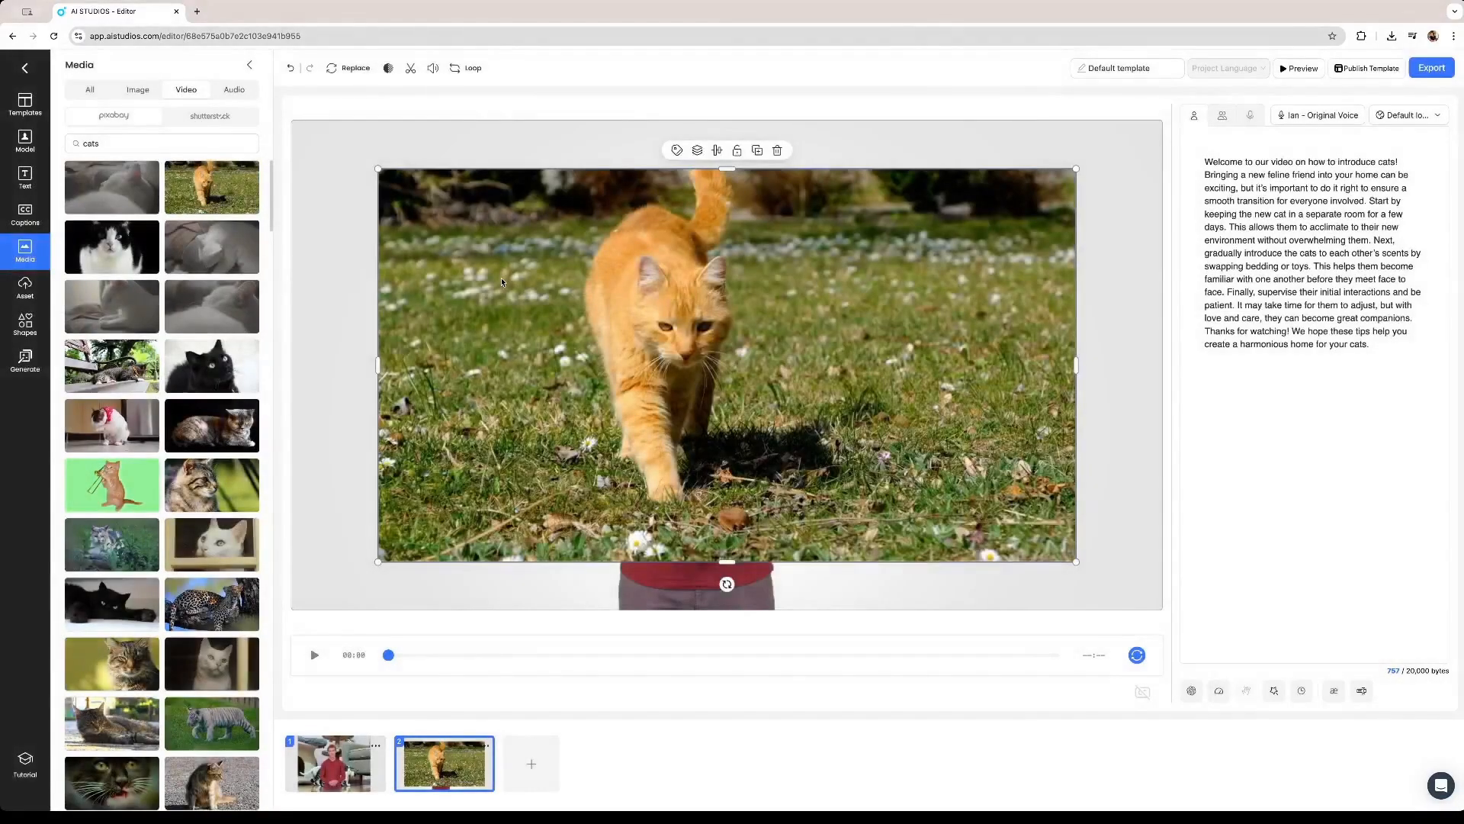
- Scale the orange cat clip to fill scene 2's canvas and place it behind the avatar
left_click_drag(379, 167, 291, 122)
left_click_drag(1078, 556, 1162, 610)
right_click(915, 442)
left_click(1034, 590)
left_click_drag(969, 519, 950, 518)
- Move the avatar in scene 2 to the right of the orange cat
left_click_drag(711, 427, 909, 427)
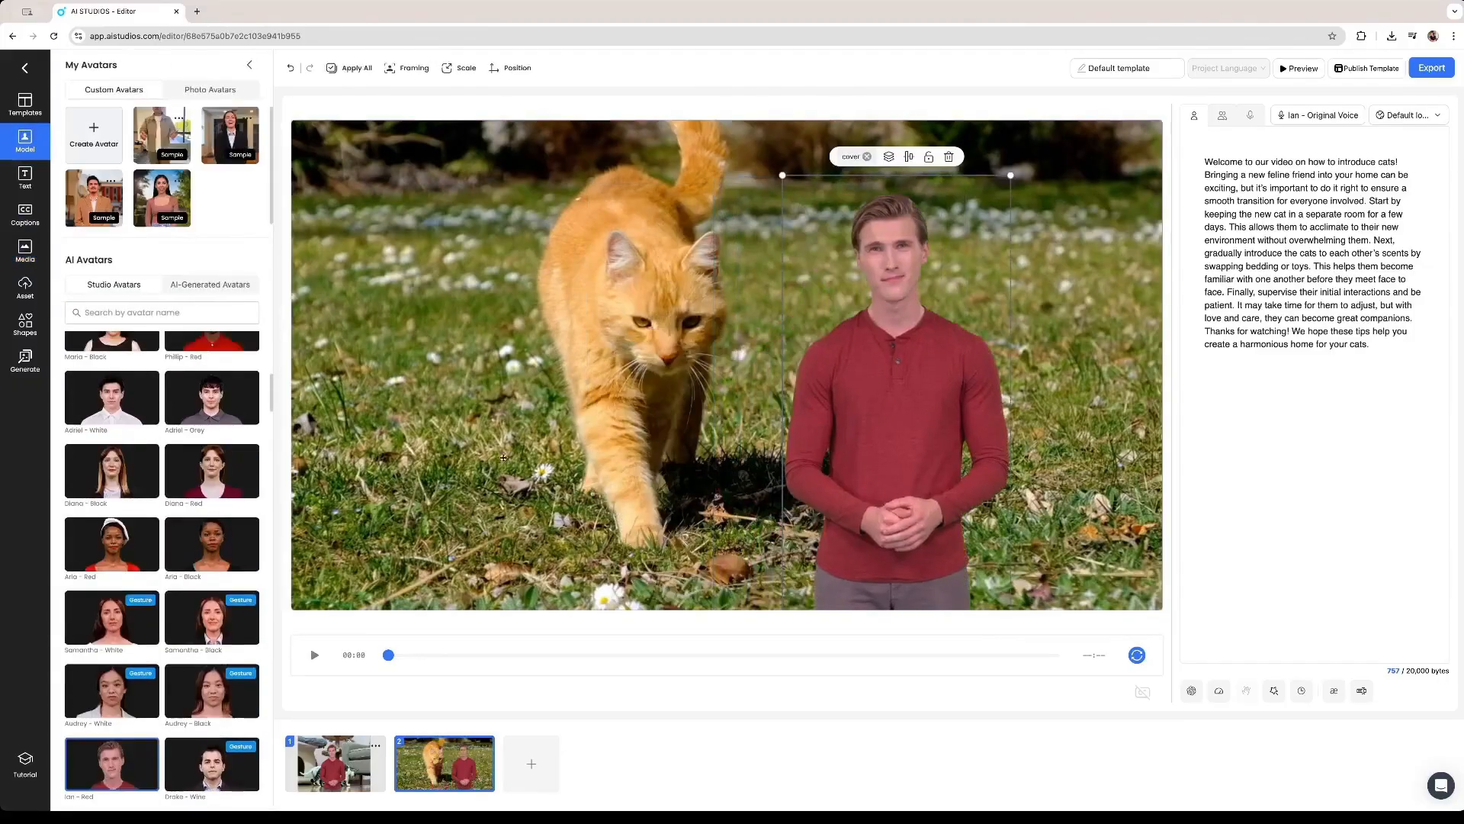
left_click(349, 774)
left_click(442, 766)
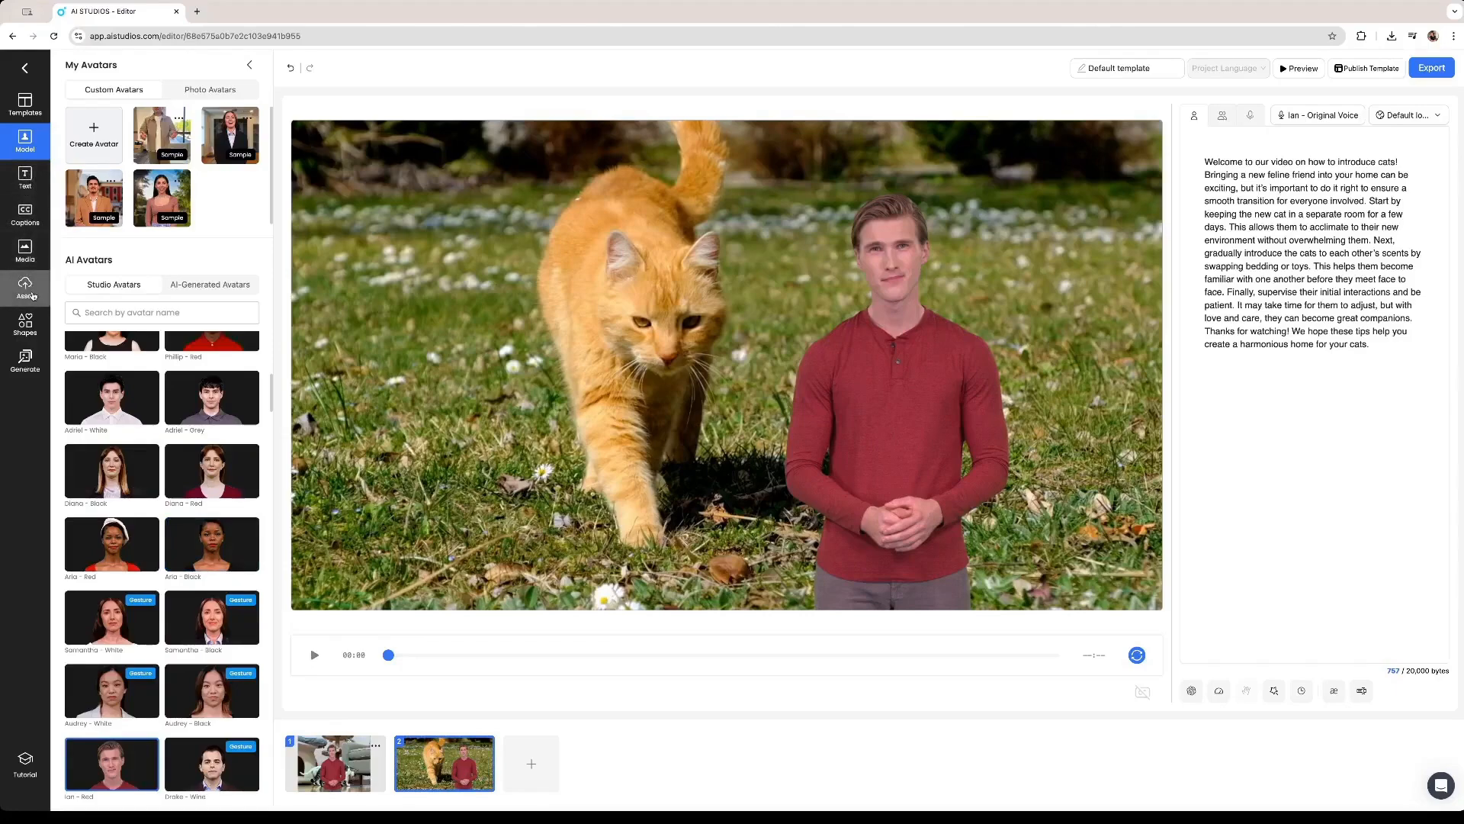
- Add a single-headed arrow shape to scene 2, placed left of the orange cat and pointing at it
left_click(32, 295)
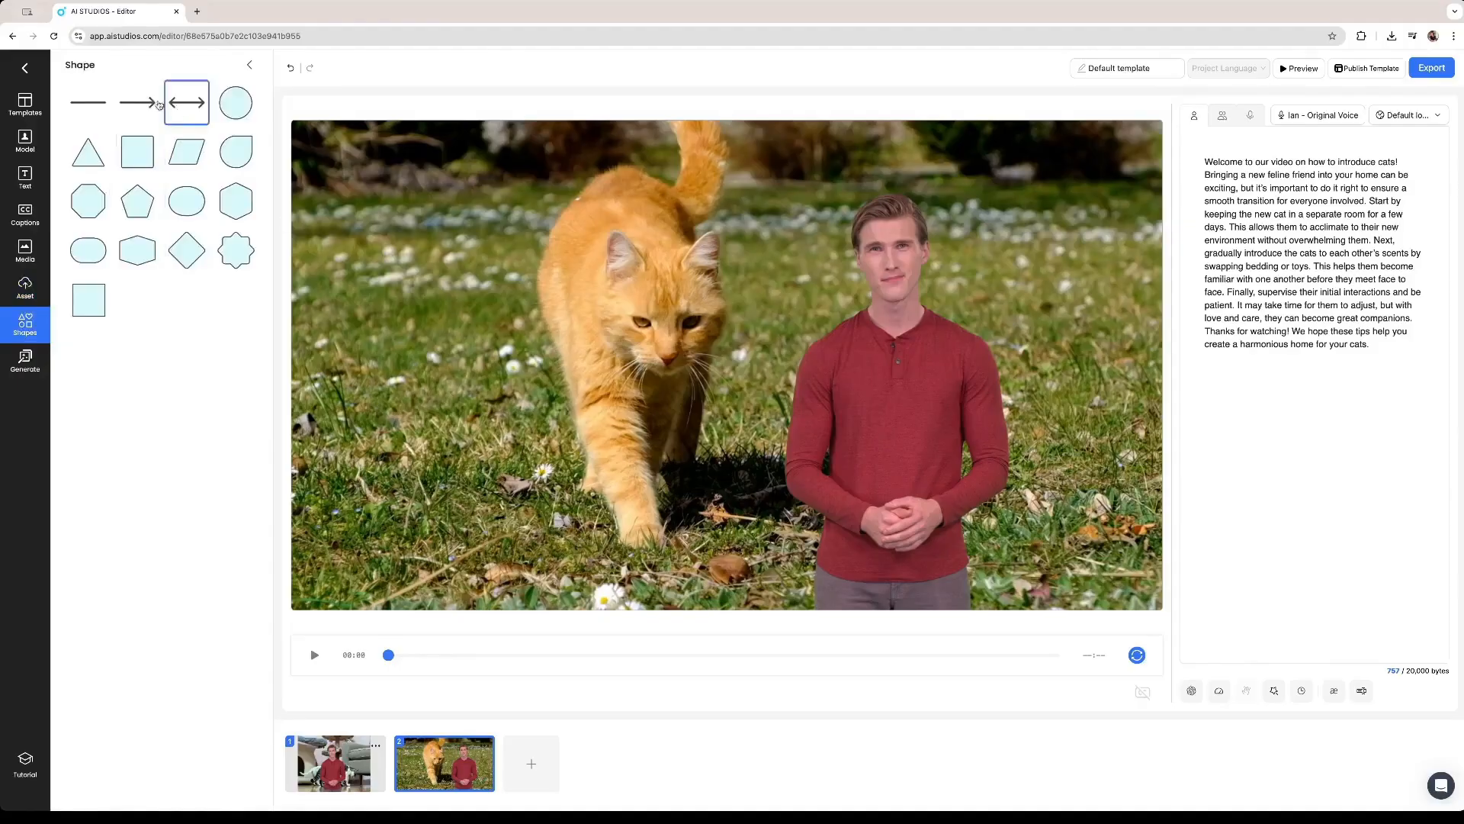
left_click(137, 101)
left_click_drag(688, 314, 339, 333)
left_click_drag(387, 313, 414, 312)
left_click(582, 420)
- Examine the AI image generator's prompt field, suggested prompts, and style and size options
left_click(28, 363)
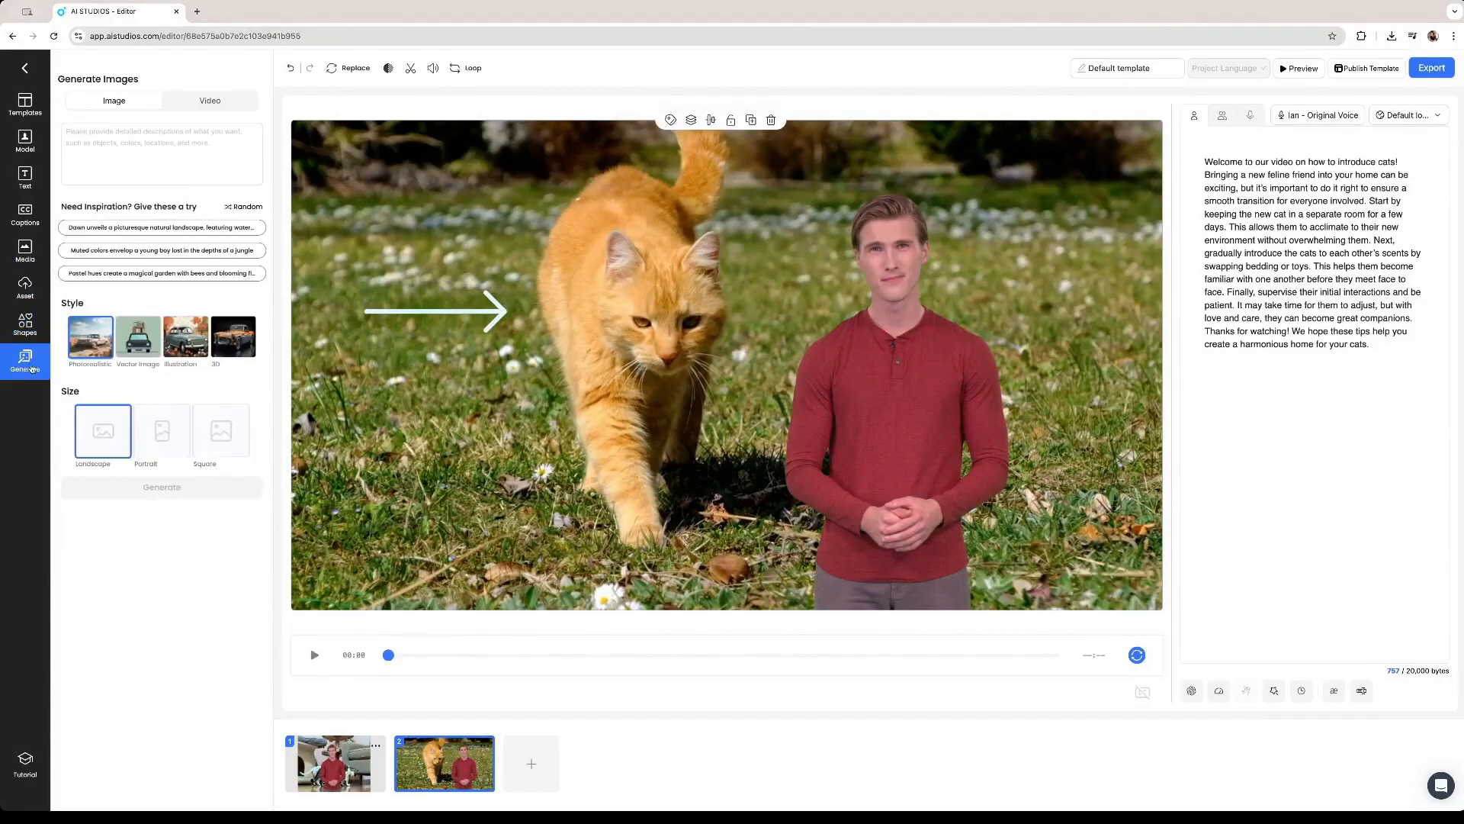
left_click(123, 166)
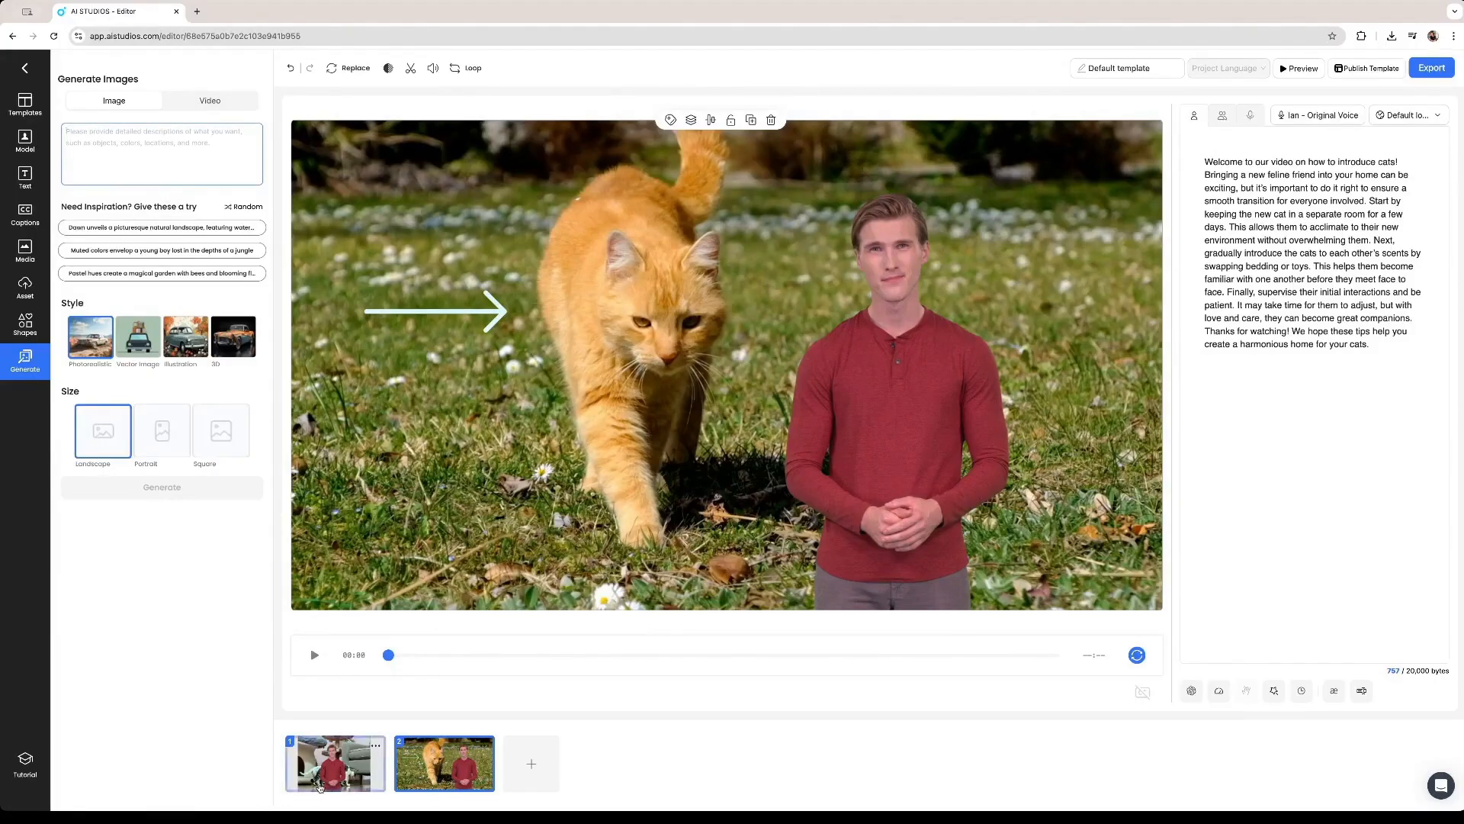
left_click(317, 793)
left_click(436, 777)
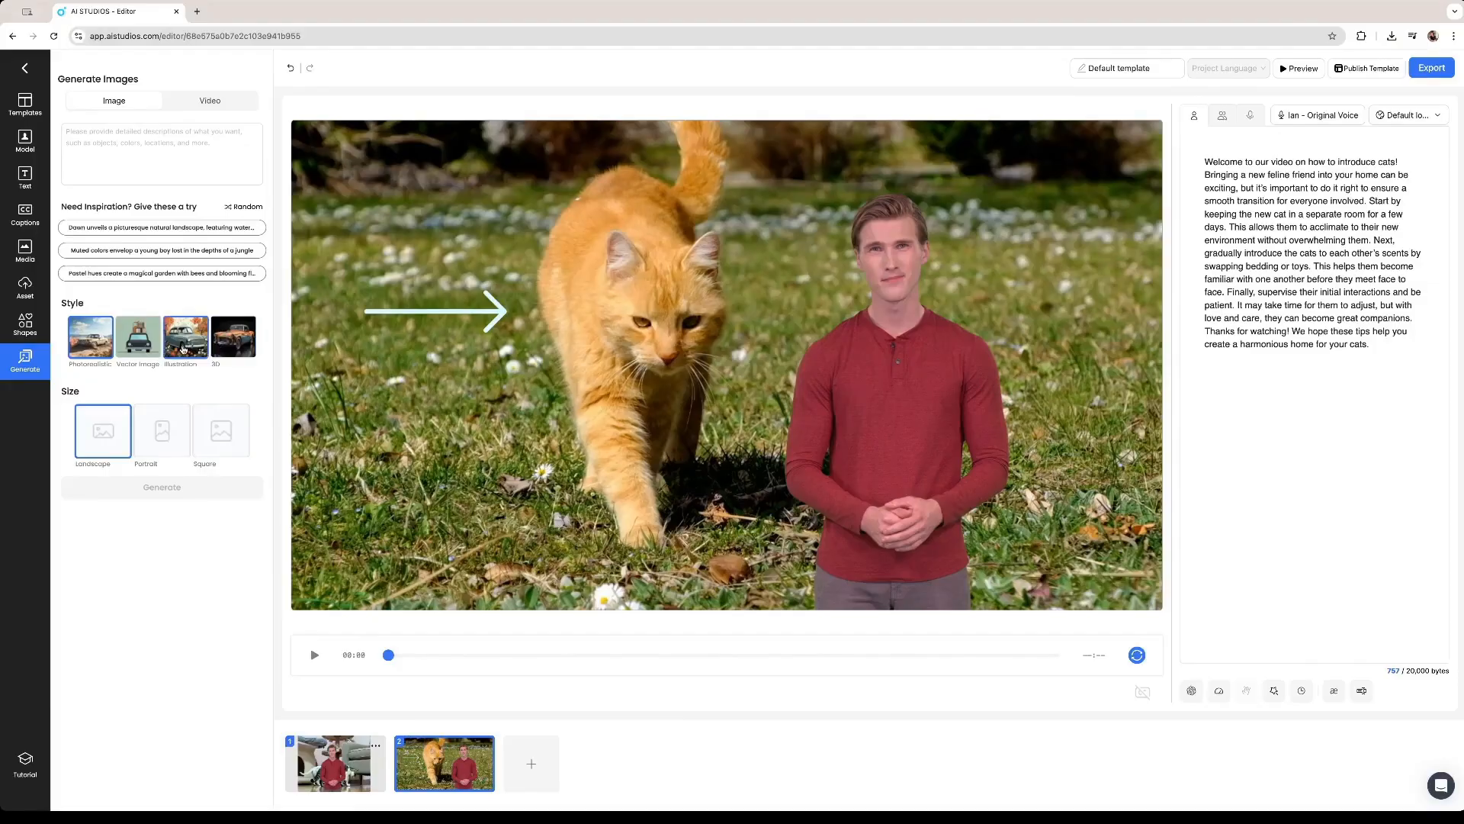
left_click(185, 350)
left_click(222, 349)
left_click(335, 426)
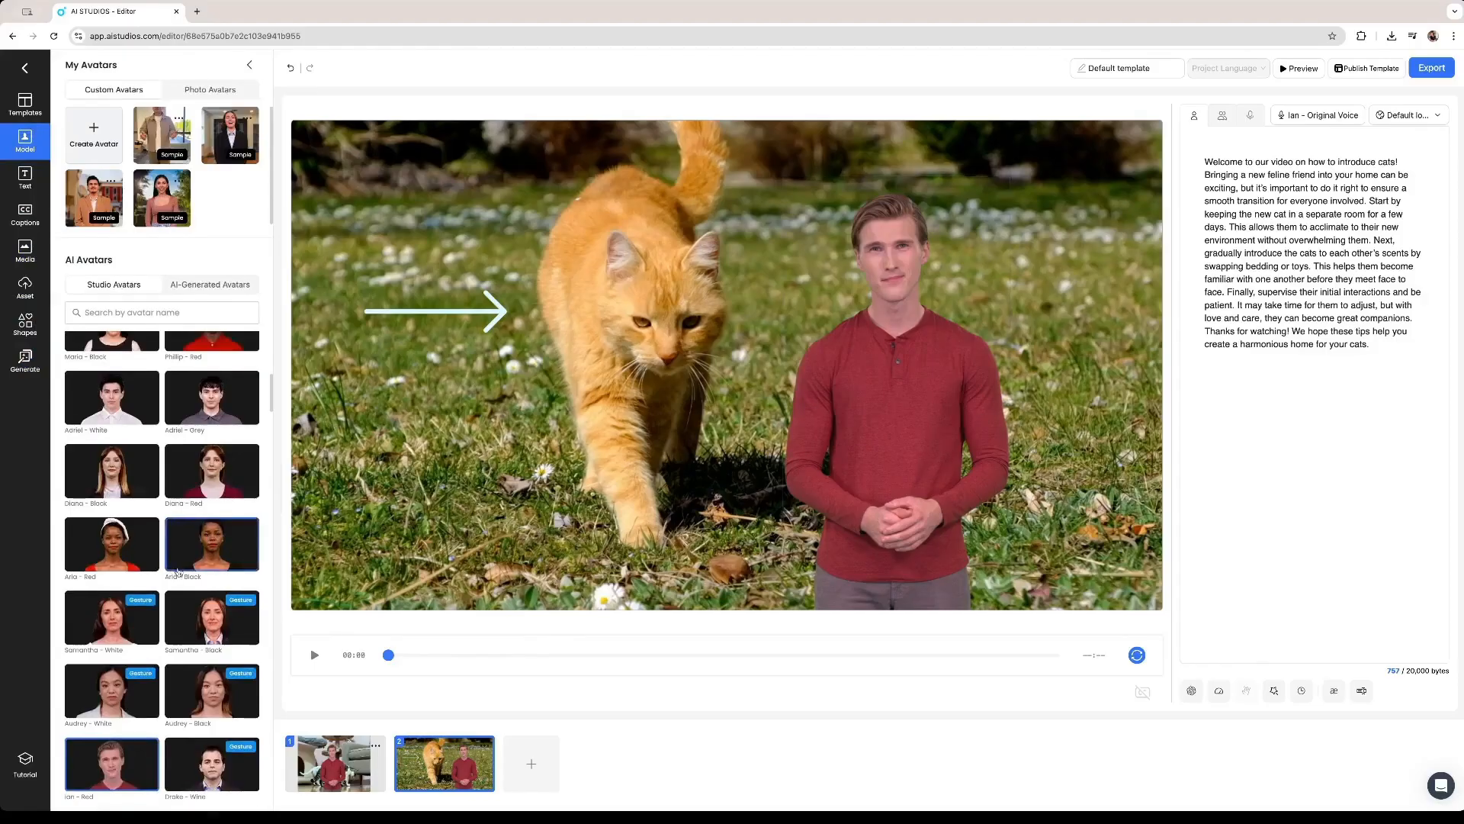
- Replace scene 2's avatar with the studio avatar Arsi - White and move it down to the canvas's lower-right area
scroll(184, 563, "down", 1)
scroll(183, 563, "down", 3)
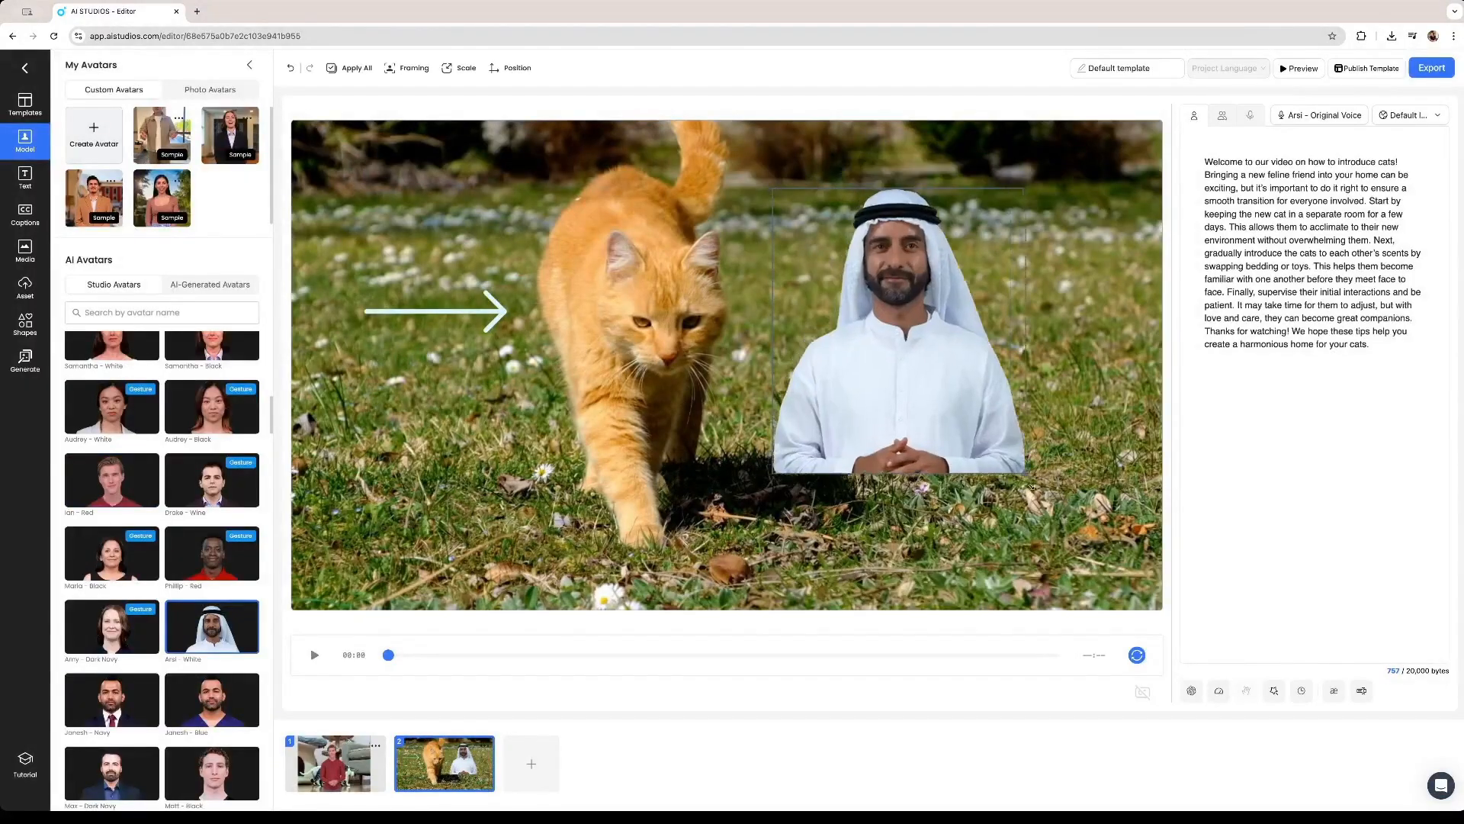
left_click_drag(969, 425, 1021, 539)
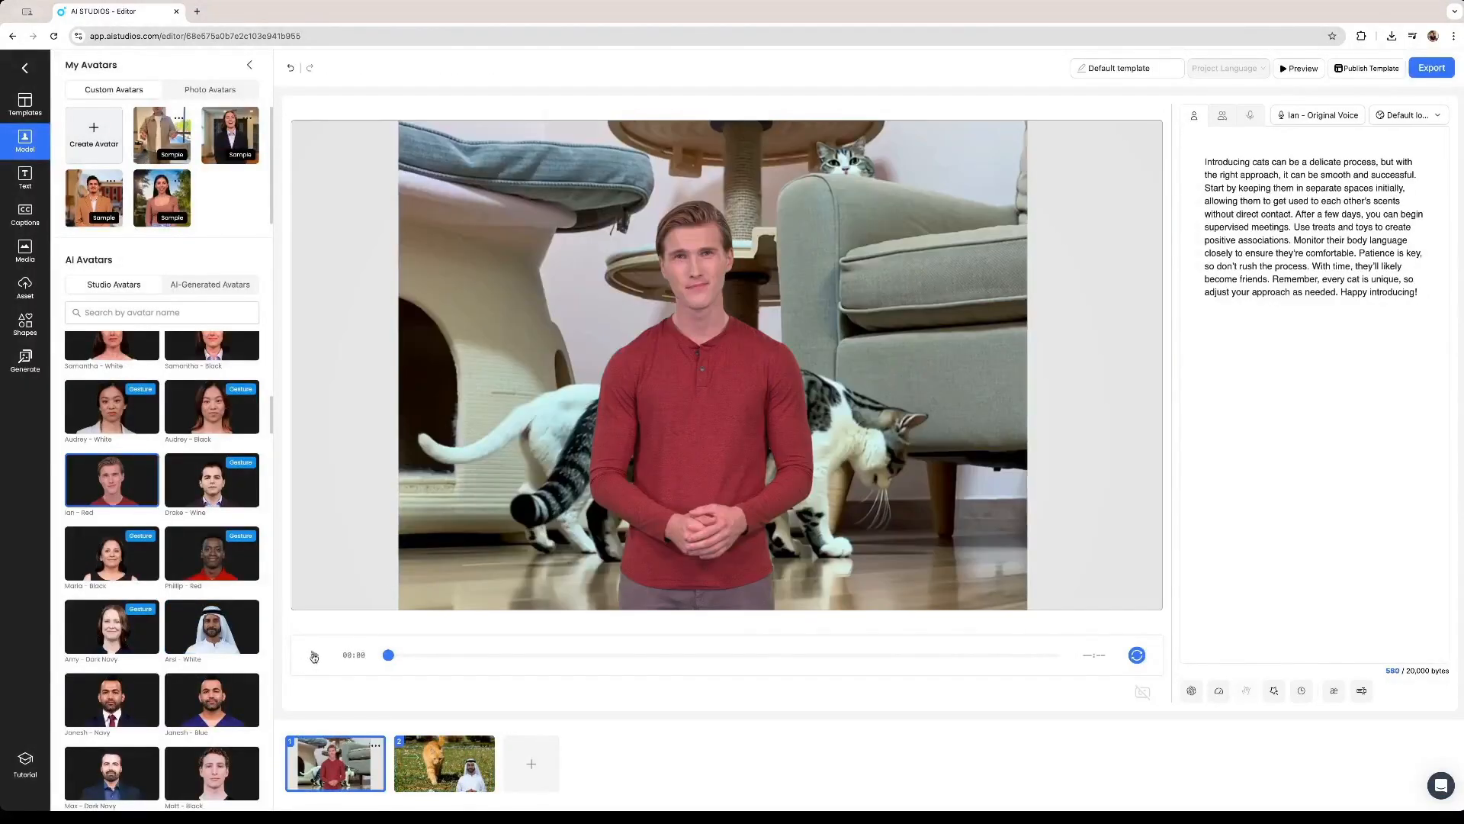
- Preview scene 1, move its avatar to the right of the cats, and return to scene 2
left_click(315, 657)
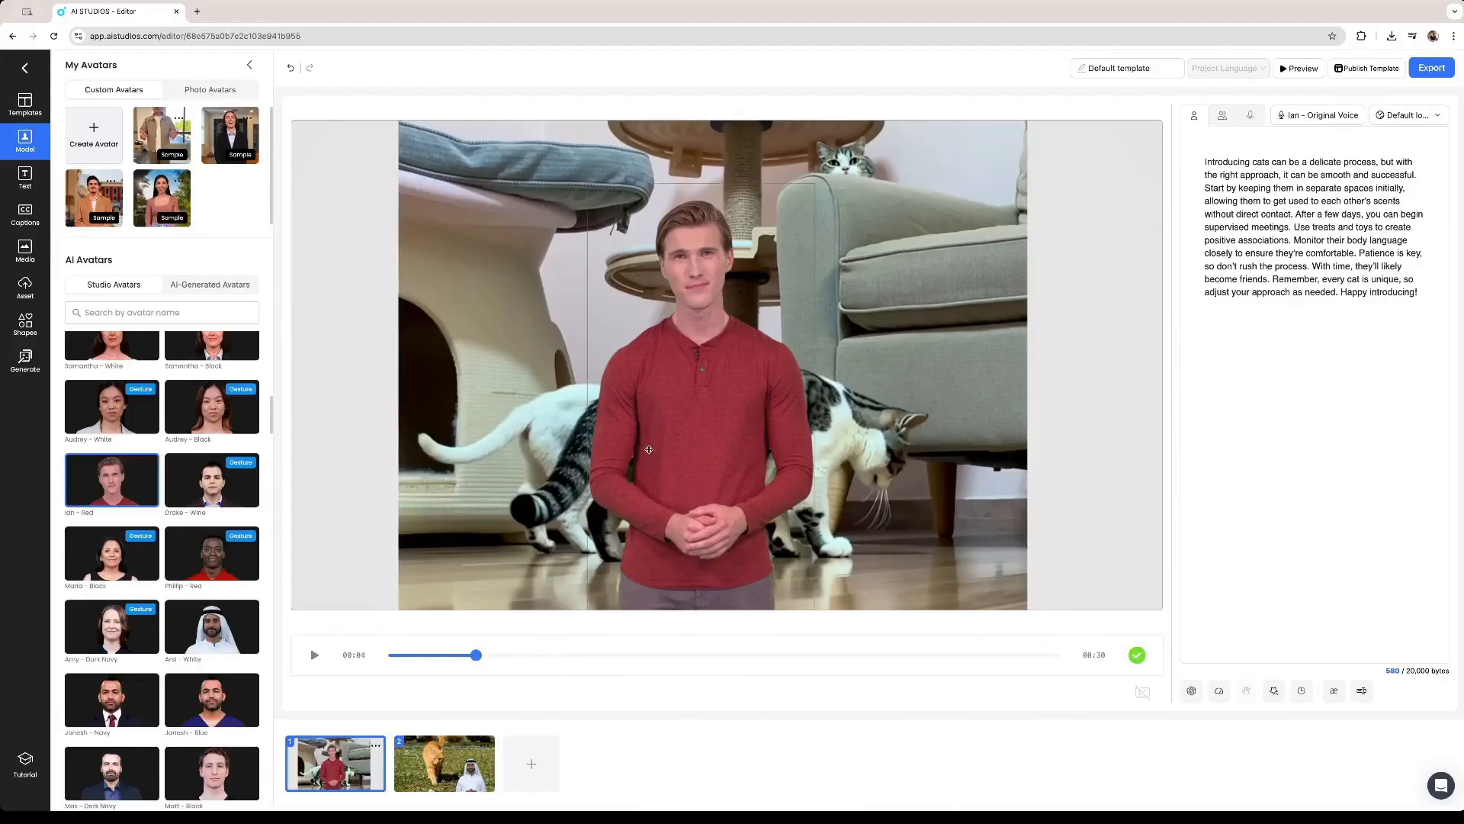
left_click_drag(705, 309, 1042, 366)
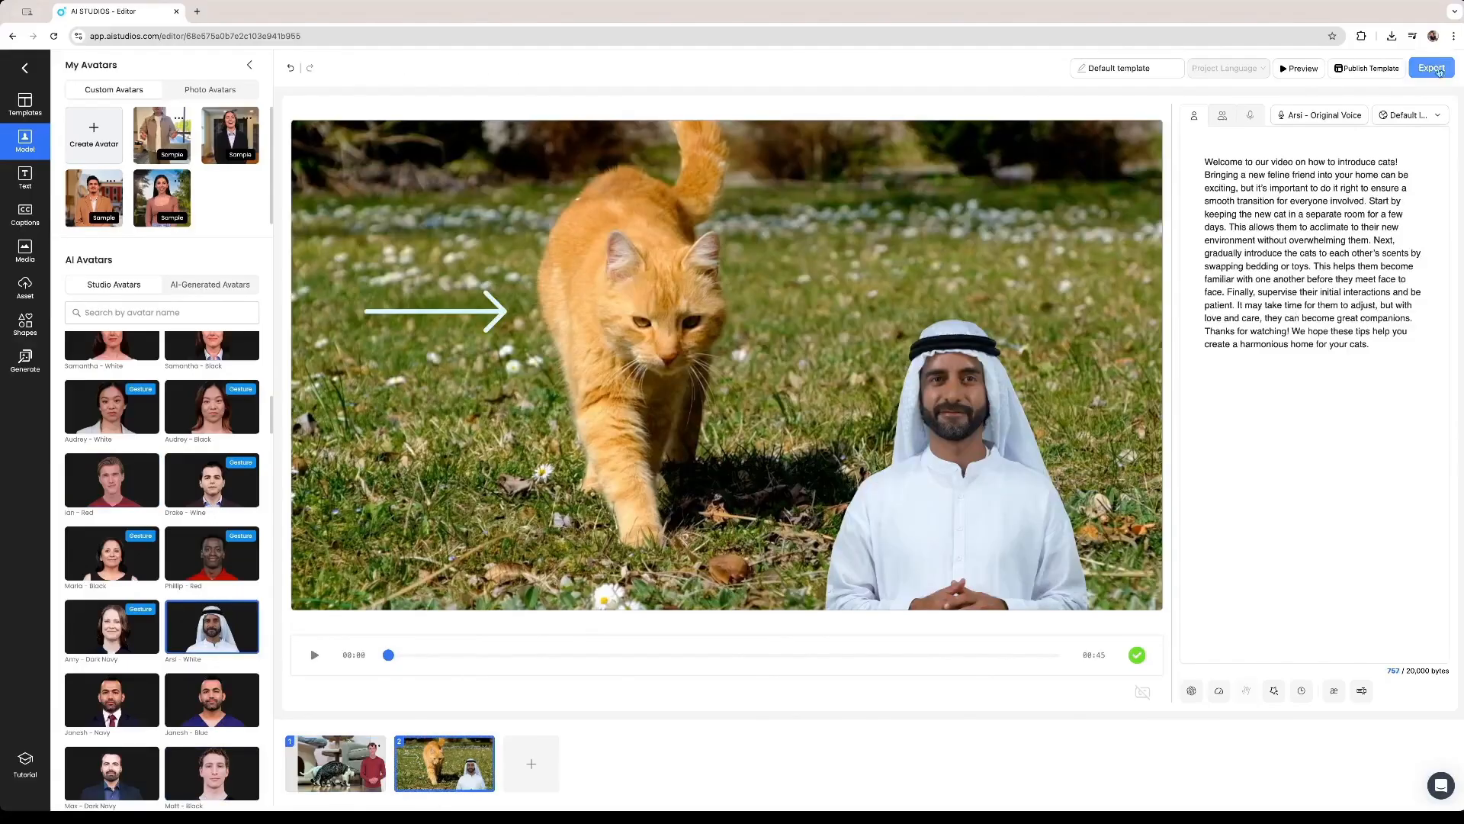
left_click(445, 762)
- Export the entire video in English at 1080P - Full HD quality
left_click(1432, 68)
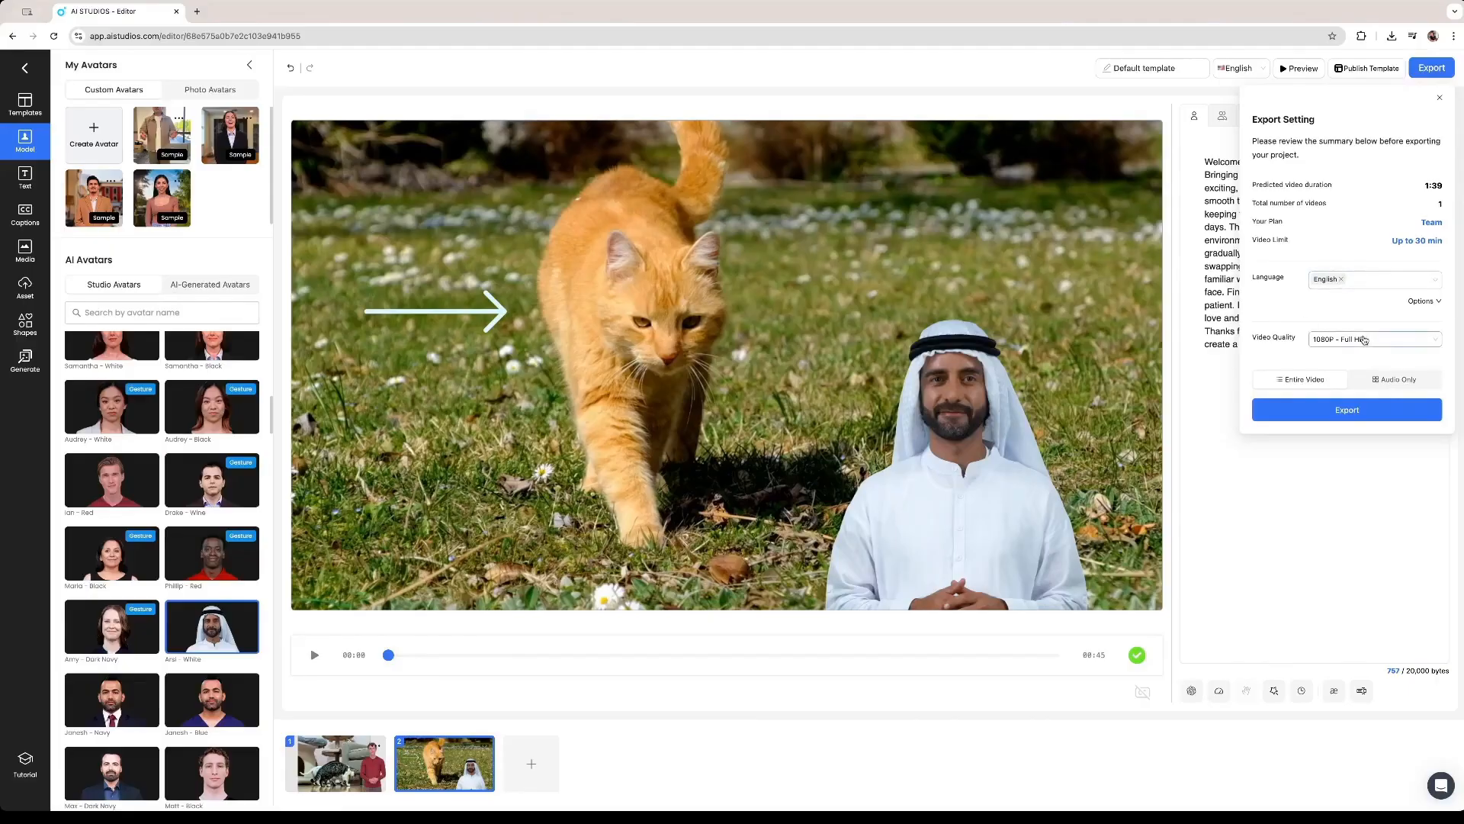
left_click(1371, 340)
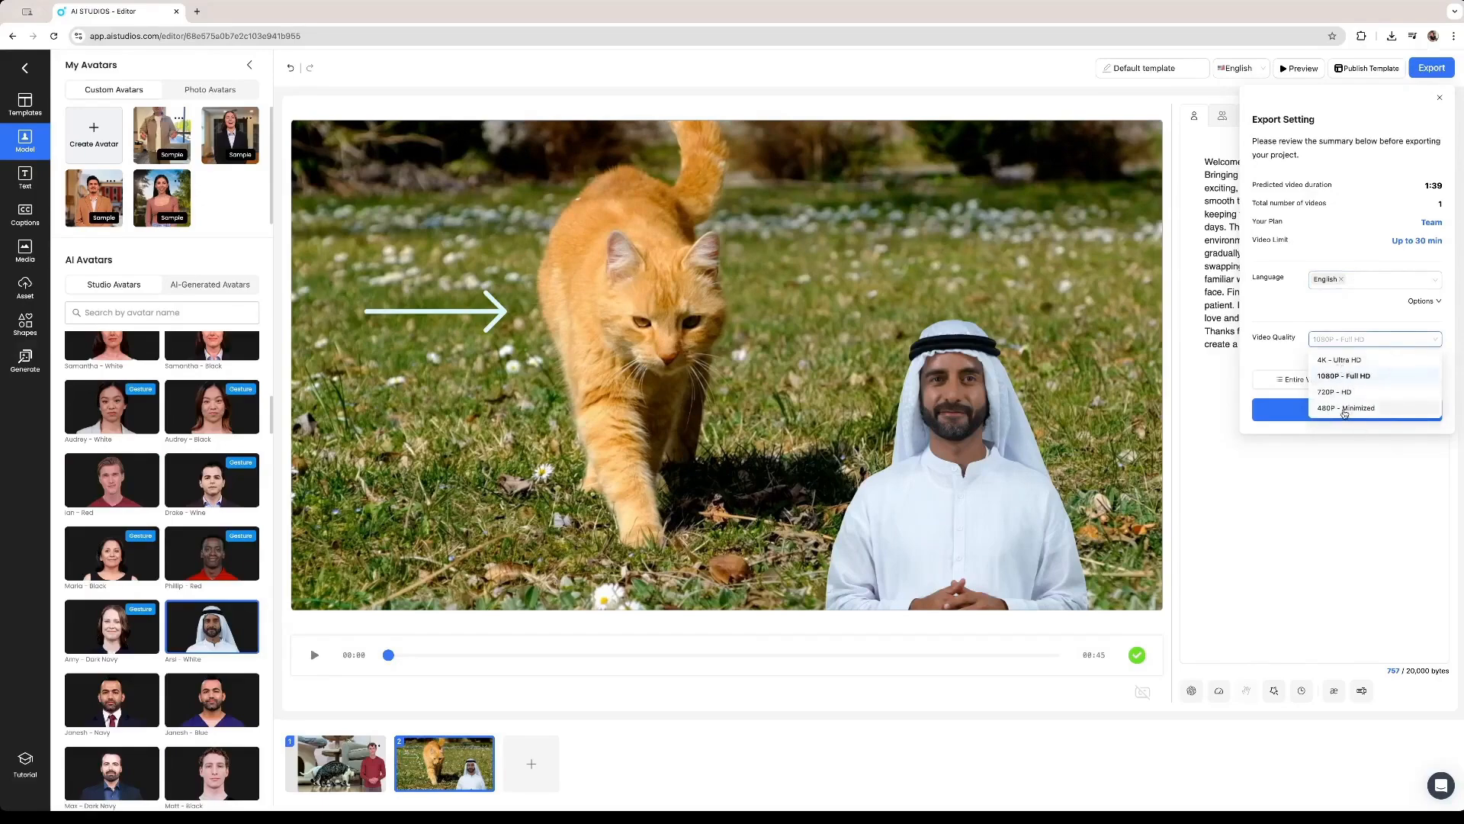
left_click(1337, 379)
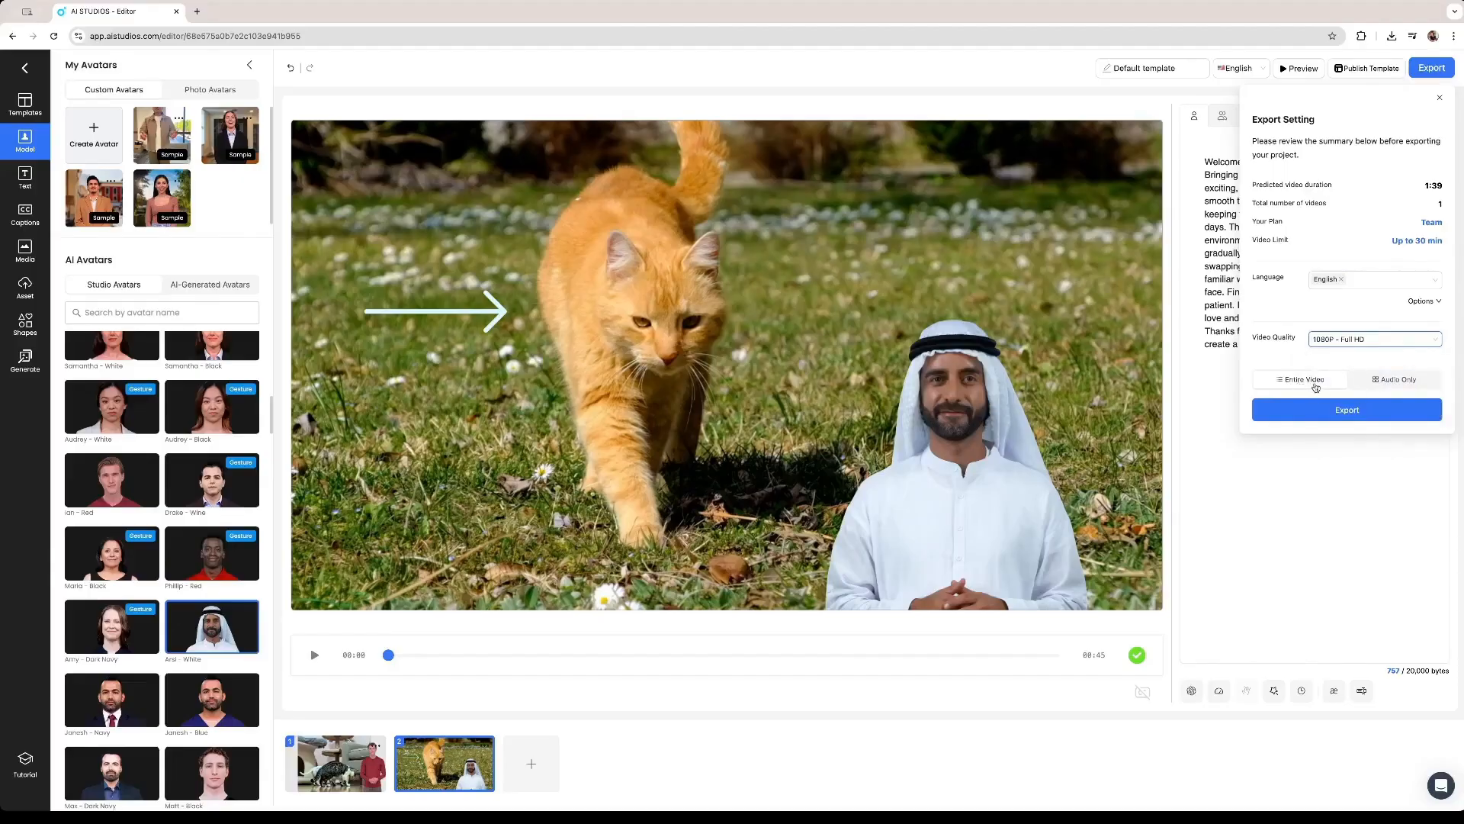
left_click(1382, 410)
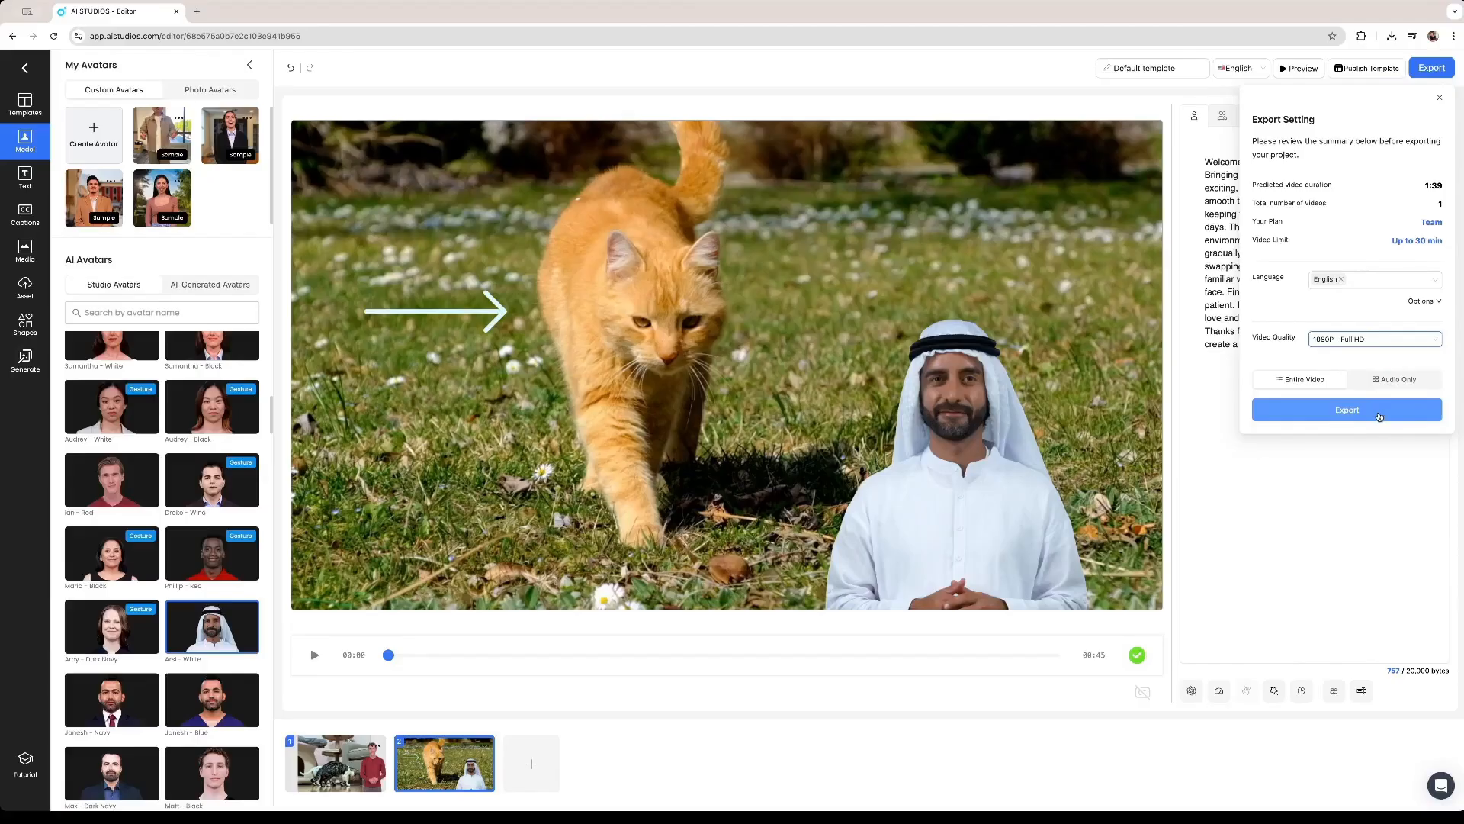
left_click(1379, 416)
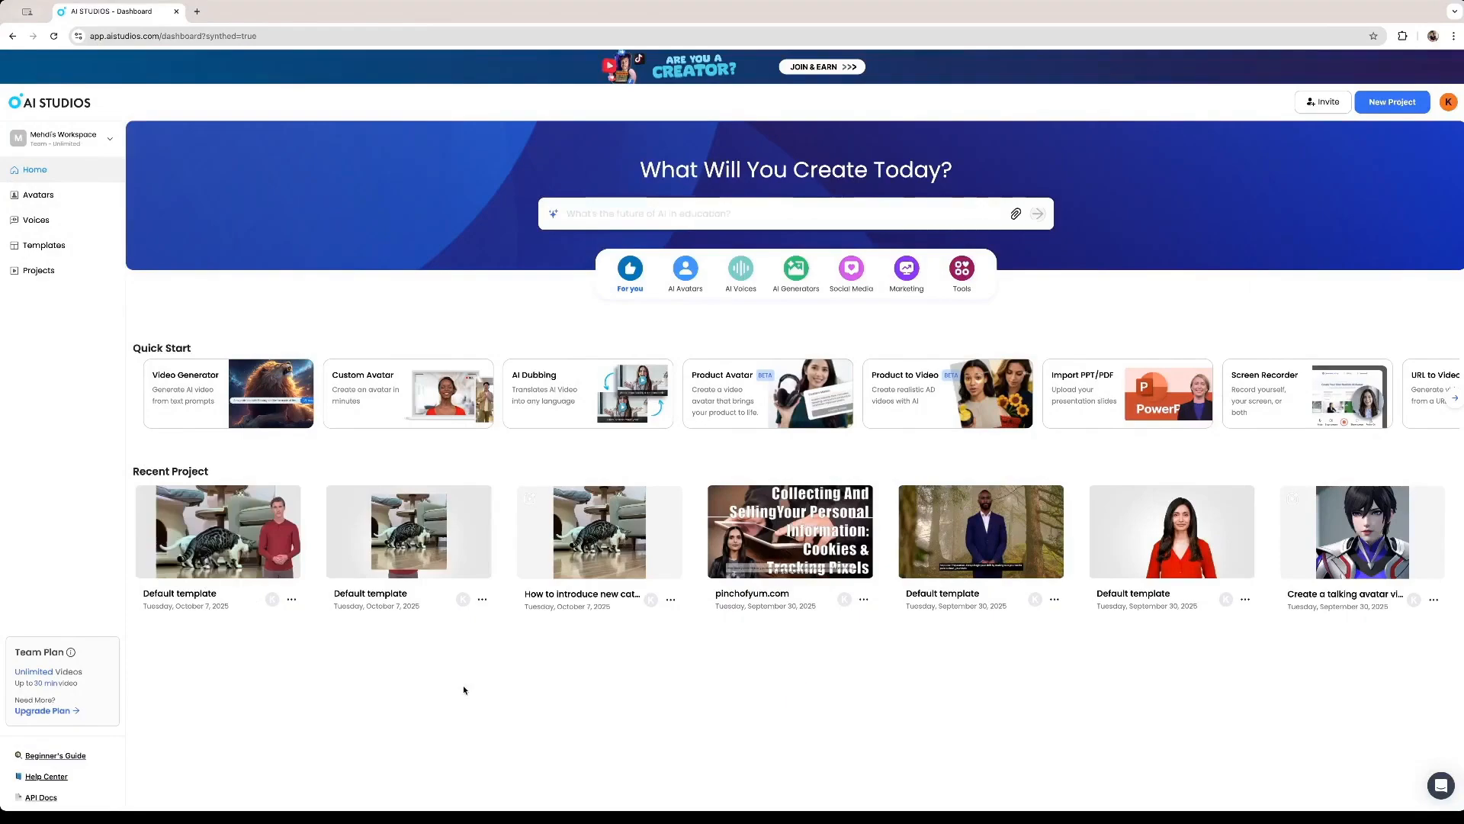
- View the exported video of the most recent Default template project and skip to about 0:06
mouse_move(292, 532)
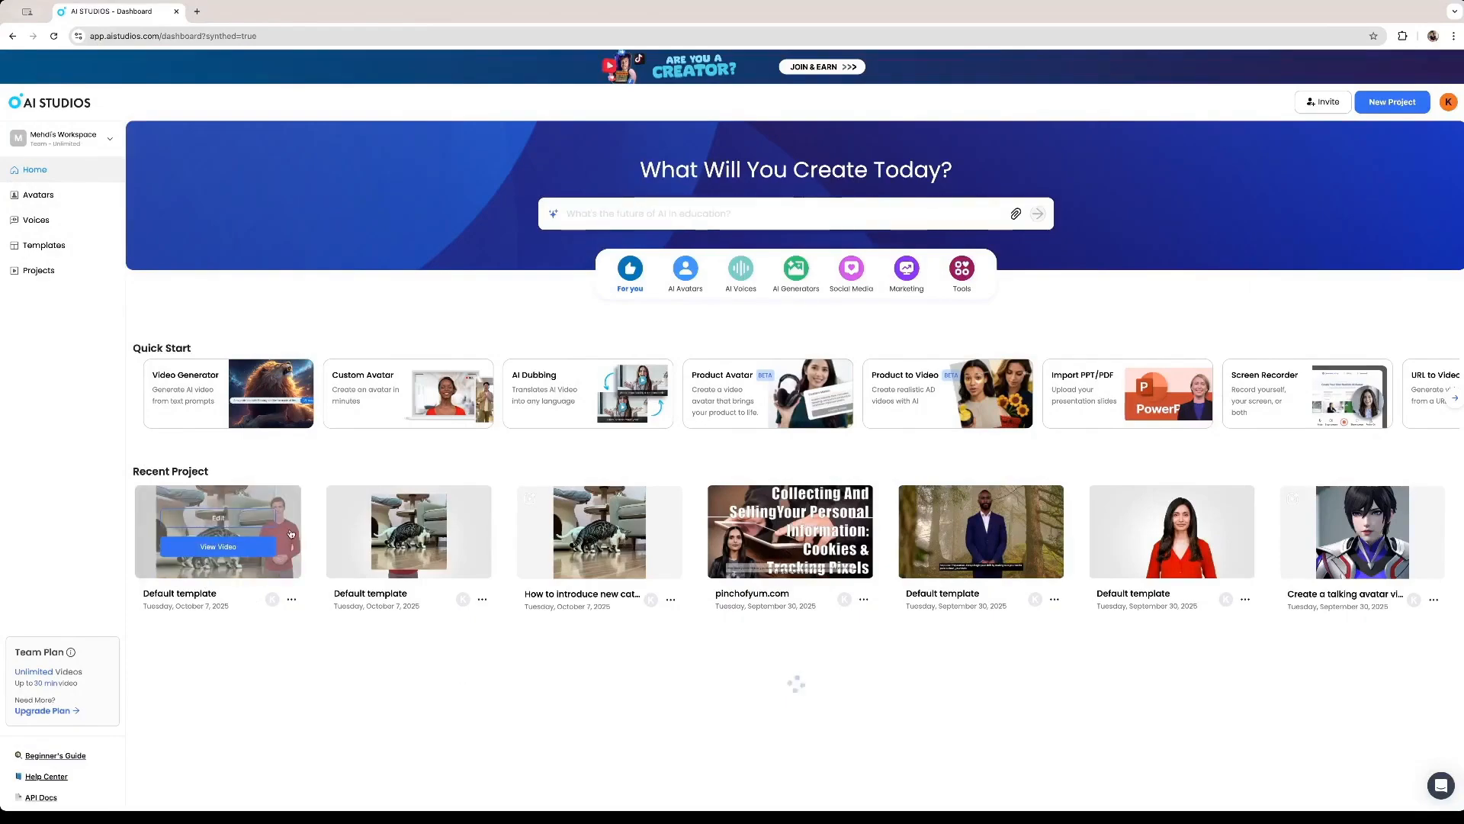
left_click(255, 549)
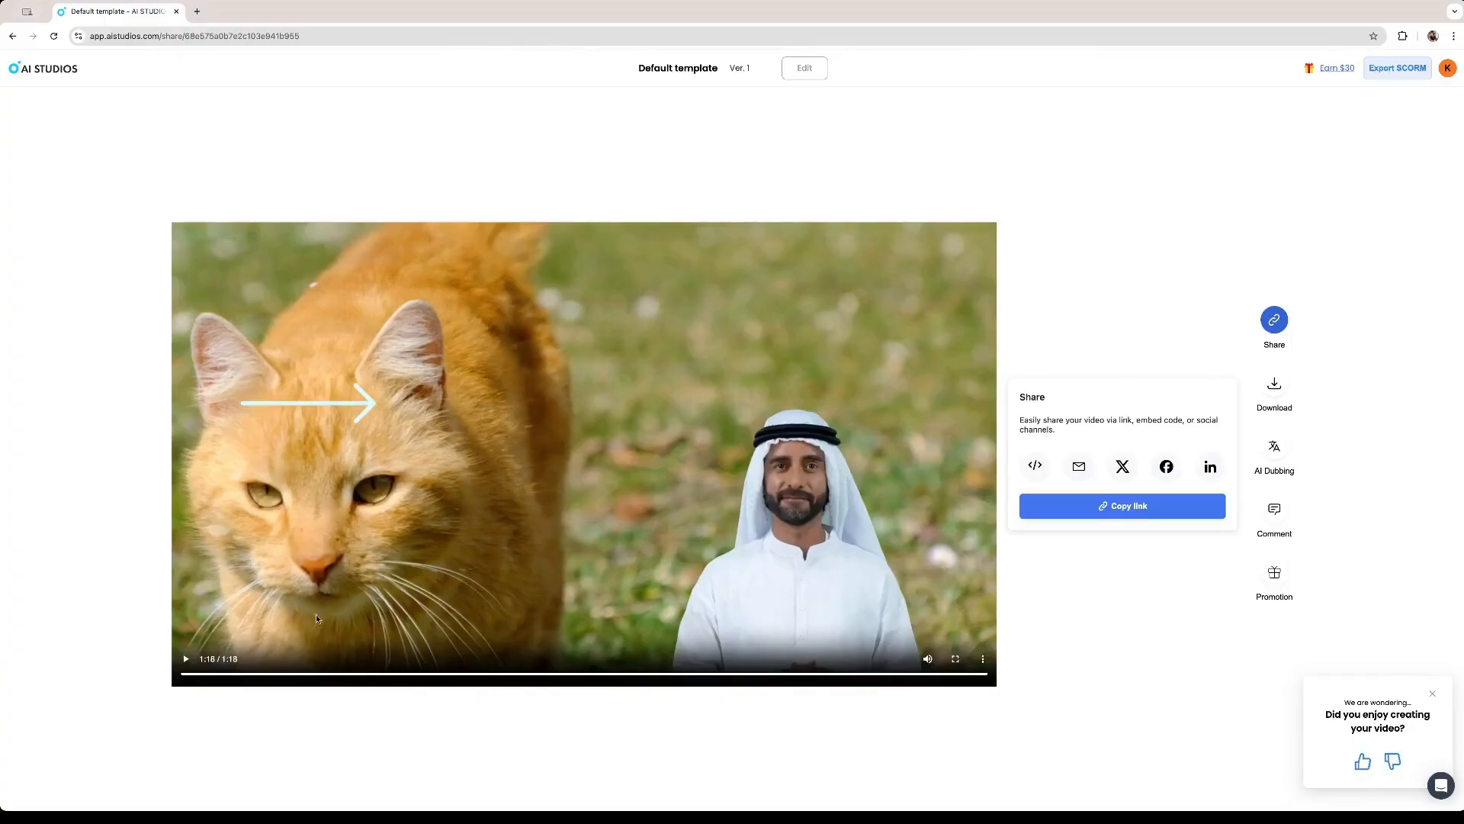
left_click(272, 674)
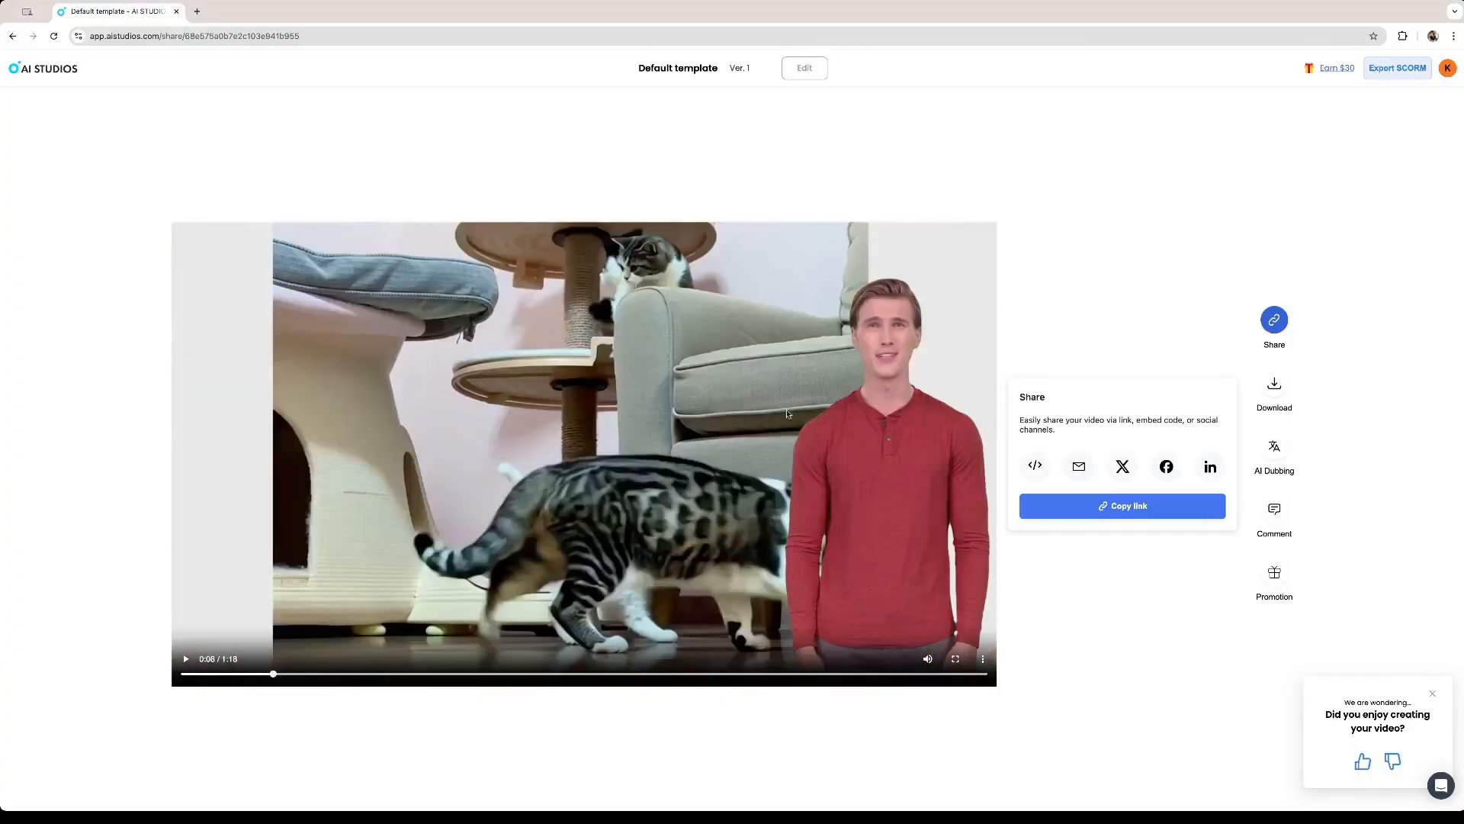